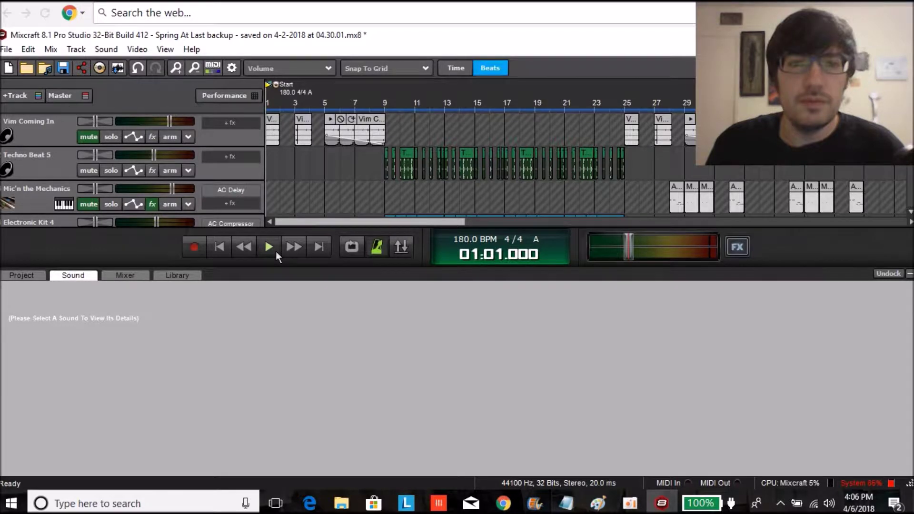
Step: Play the project with master volume nudged to -8.9 dB, stopping near bar 25
click(269, 247)
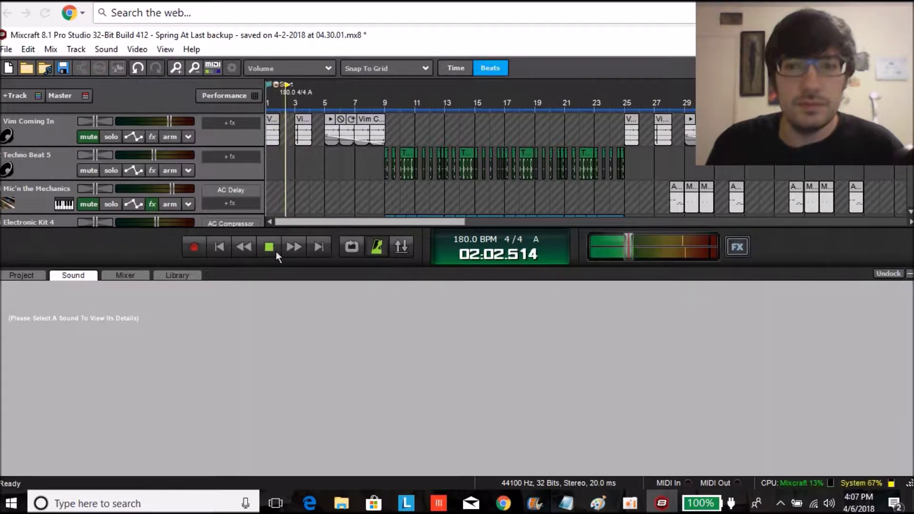
drag(629, 244, 641, 245)
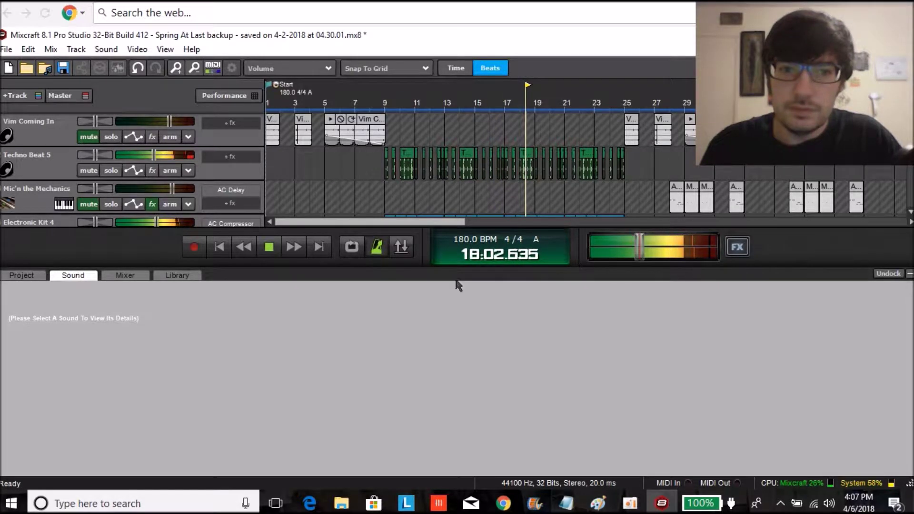
click(269, 246)
click(629, 190)
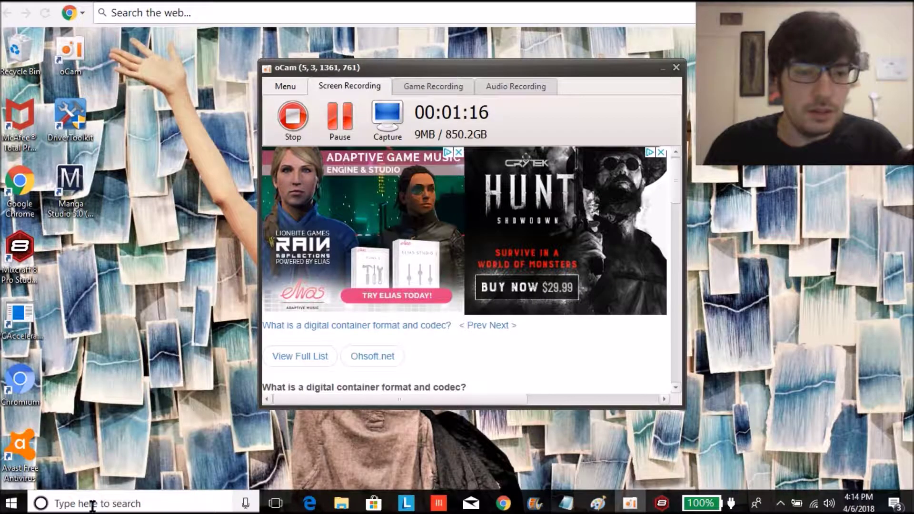
Step: Launch Disk Cleanup from Windows search for drive C:
click(92, 504)
text(D)
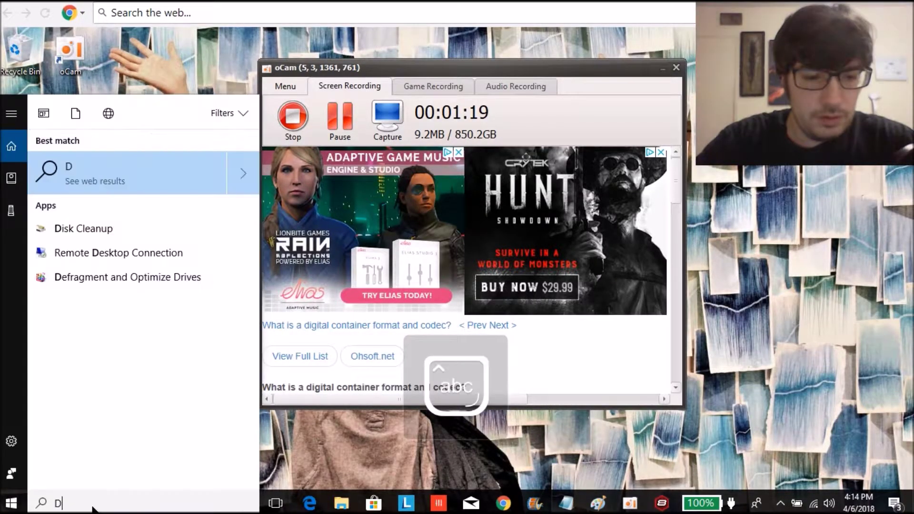
text(isc)
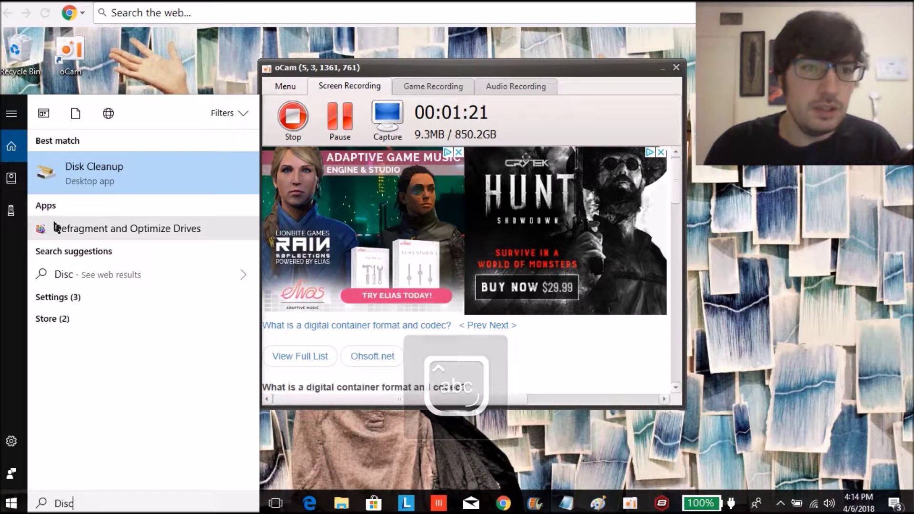
click(86, 182)
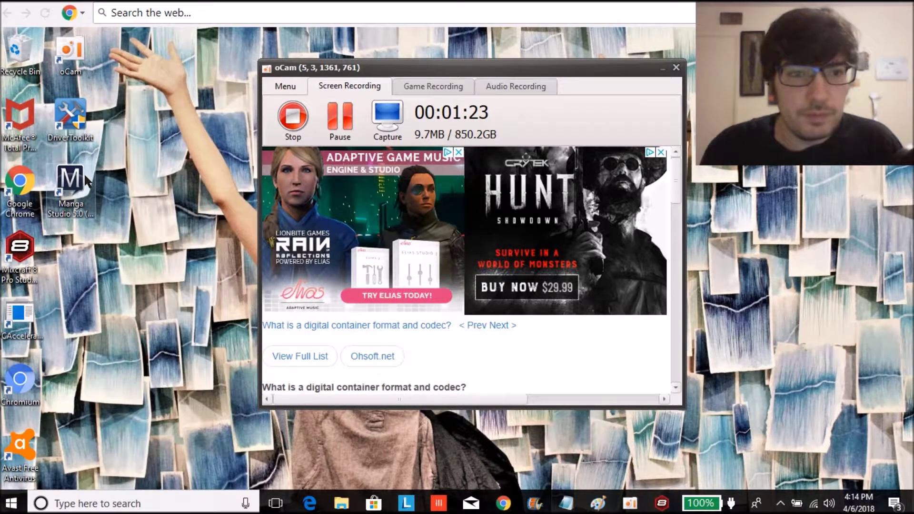
click(418, 288)
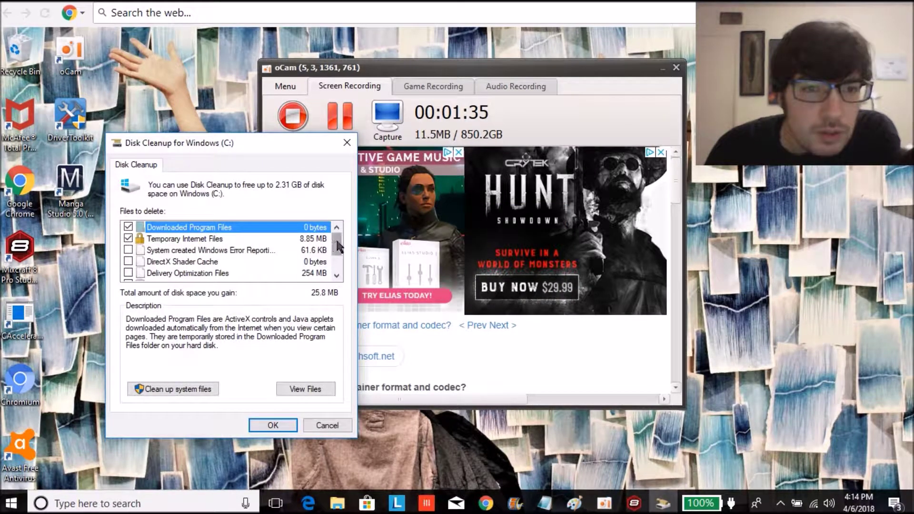
drag(340, 247, 341, 275)
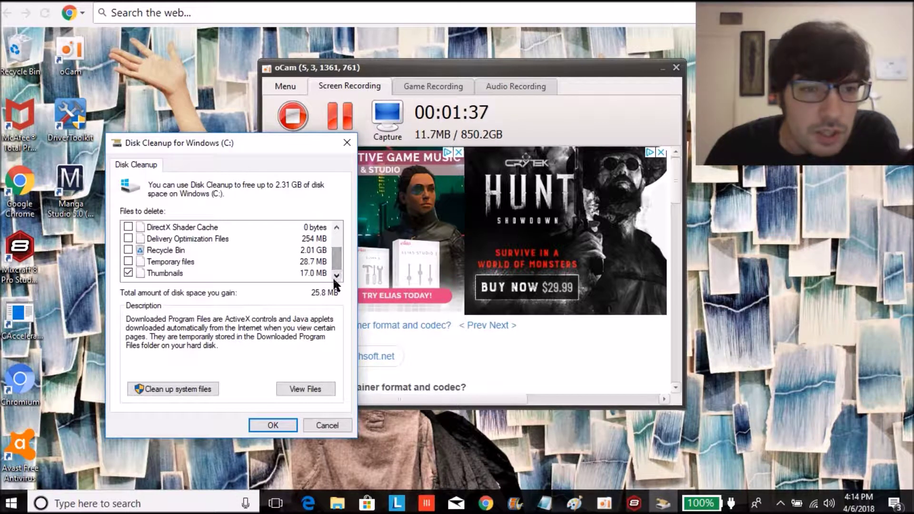
Step: Tick Recycle Bin and Temporary files so cleanup frees 2.06 GB
click(128, 251)
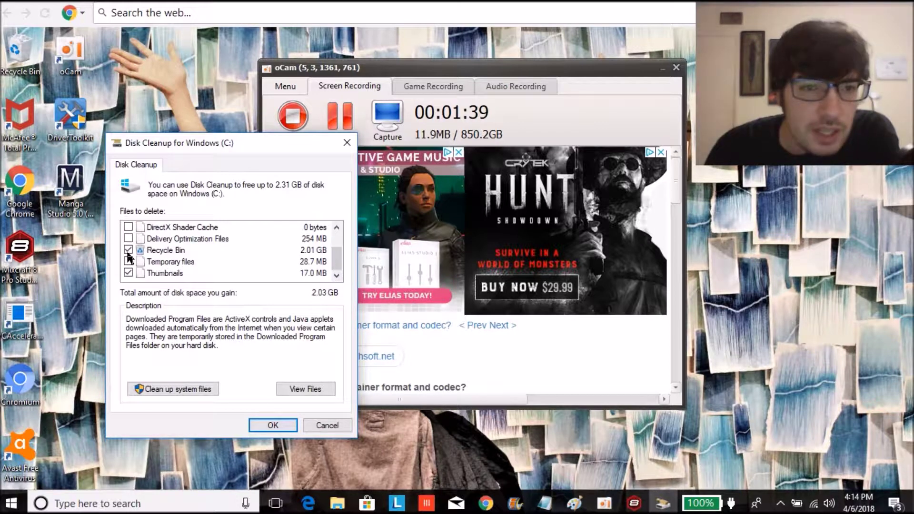
click(128, 262)
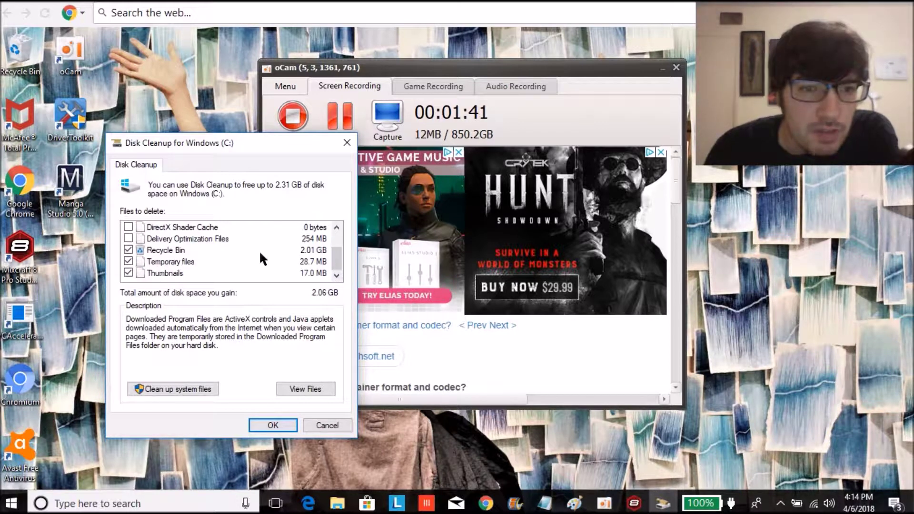
click(336, 227)
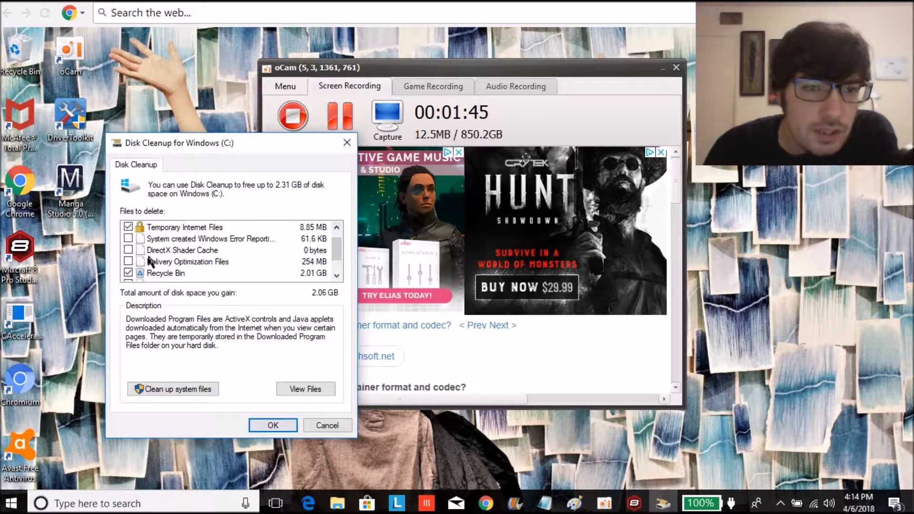
click(337, 228)
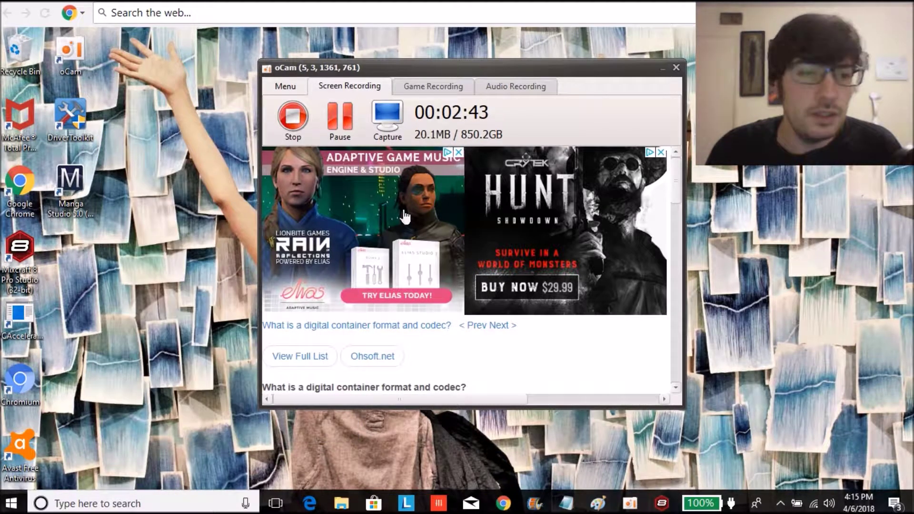
Step: Uninstall Avast Free Antivirus from Add or remove programs and confirm the removal
click(73, 506)
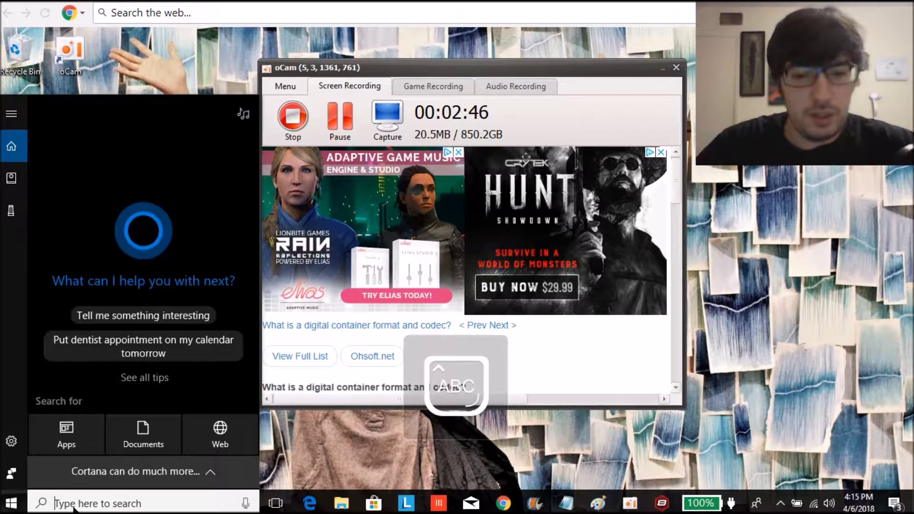
text(Programs)
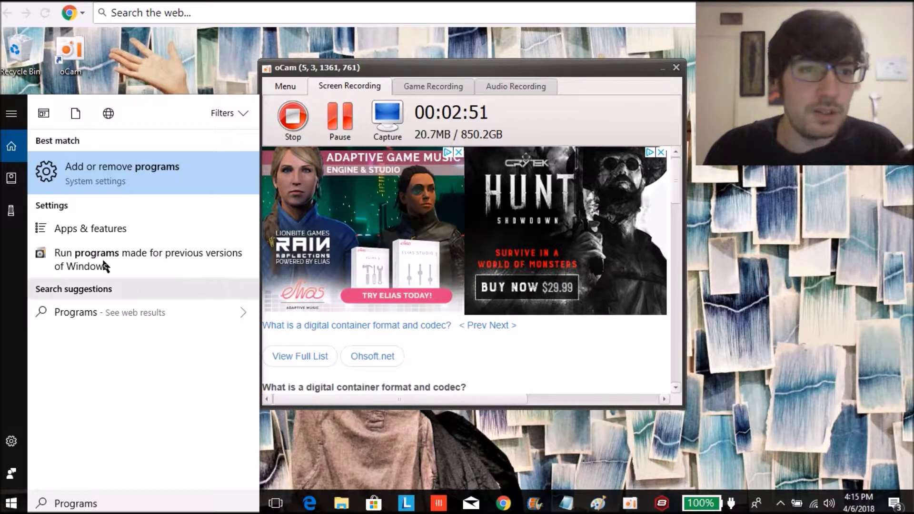
click(91, 169)
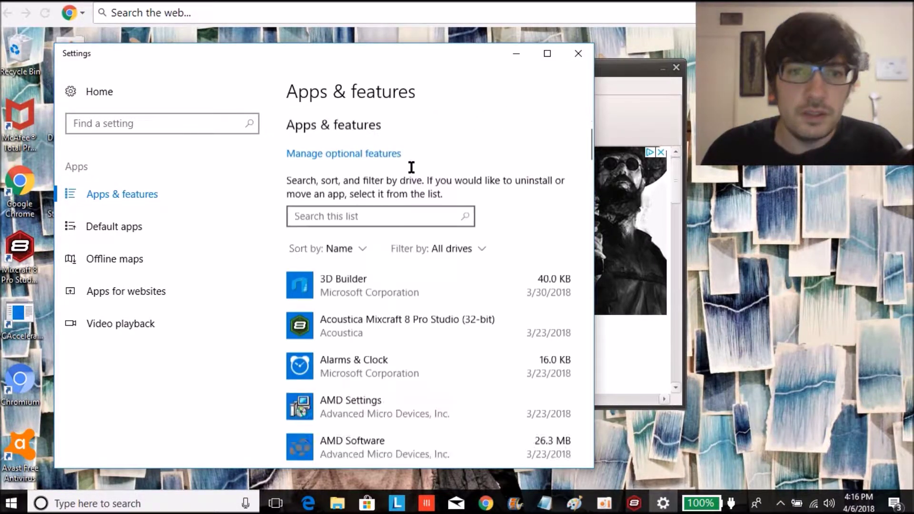
scroll(412, 167, down, 3)
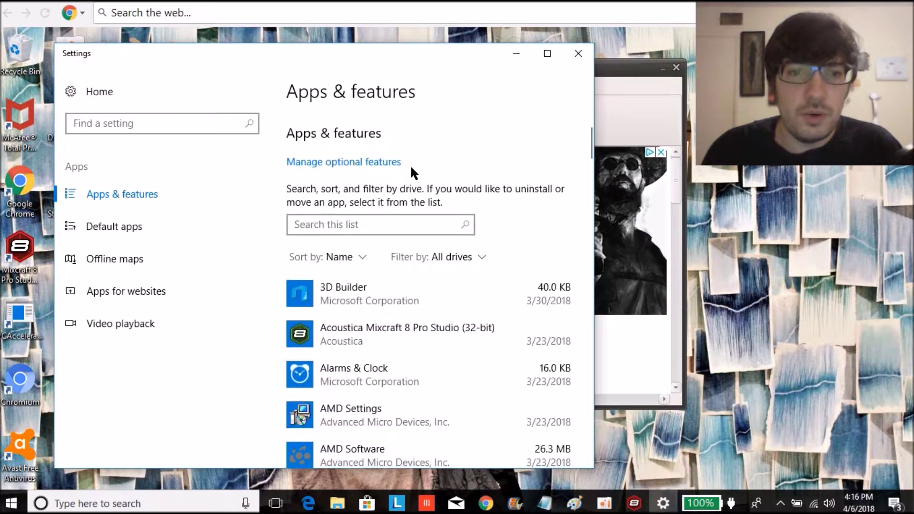
scroll(412, 167, down, 3)
scroll(411, 168, down, 2)
scroll(411, 169, down, 1)
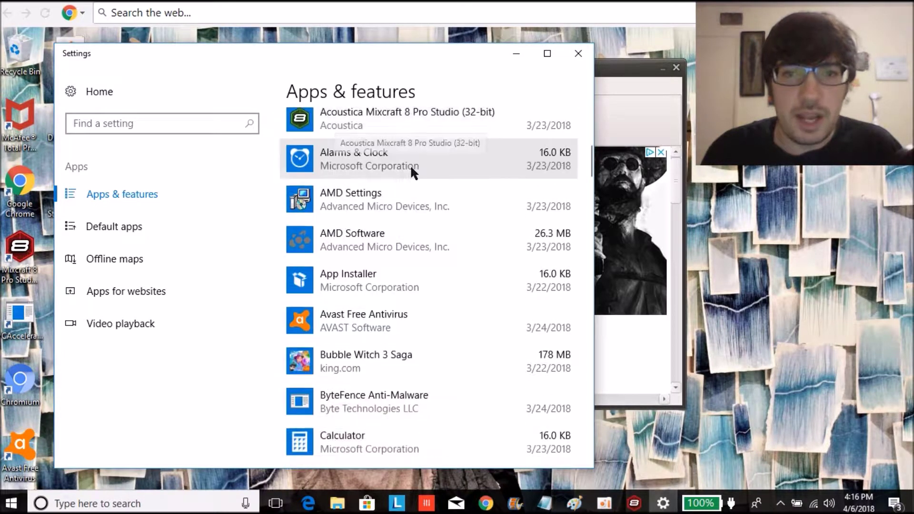
scroll(411, 169, down, 2)
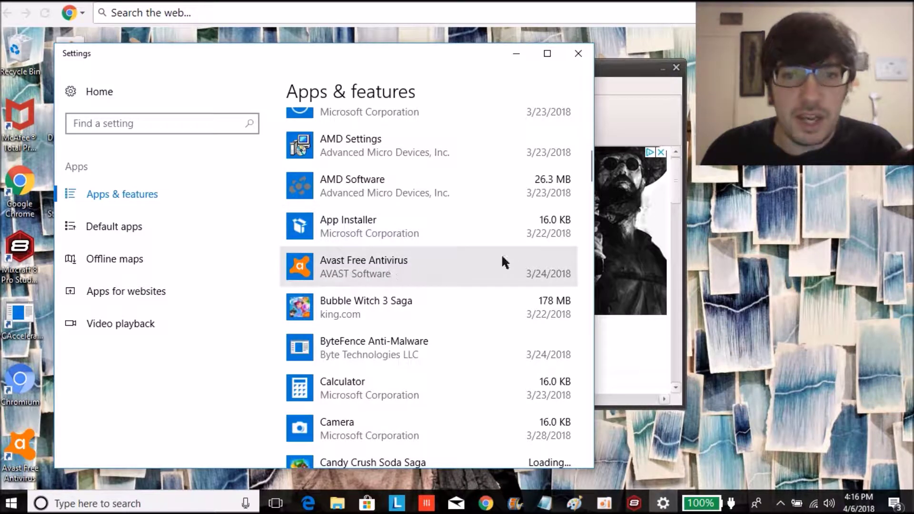
click(341, 264)
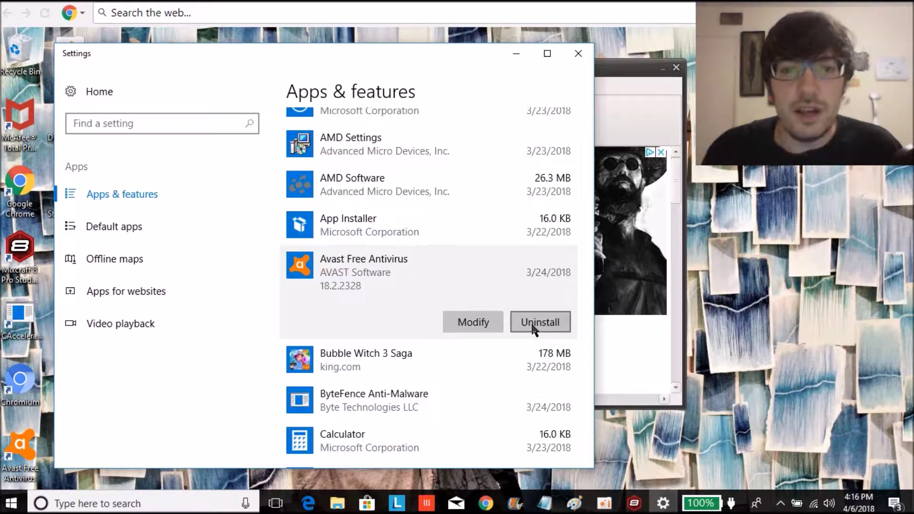
click(531, 322)
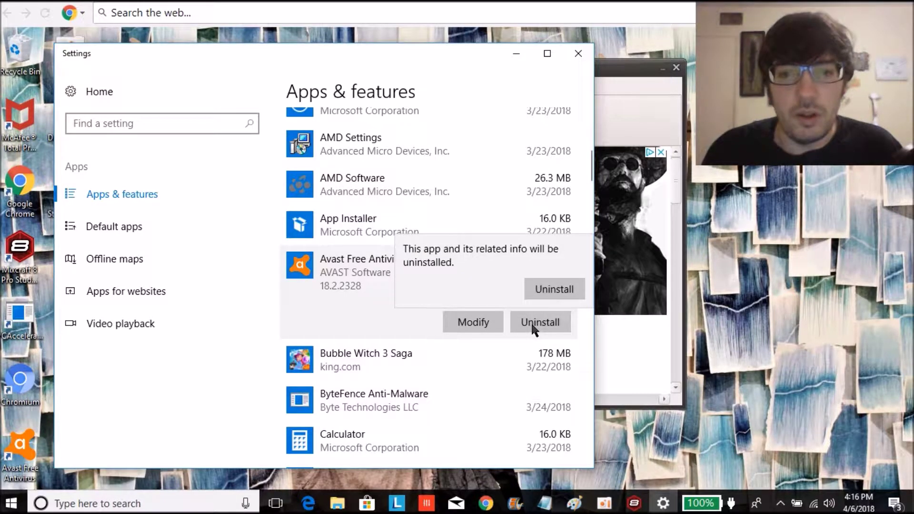
click(546, 292)
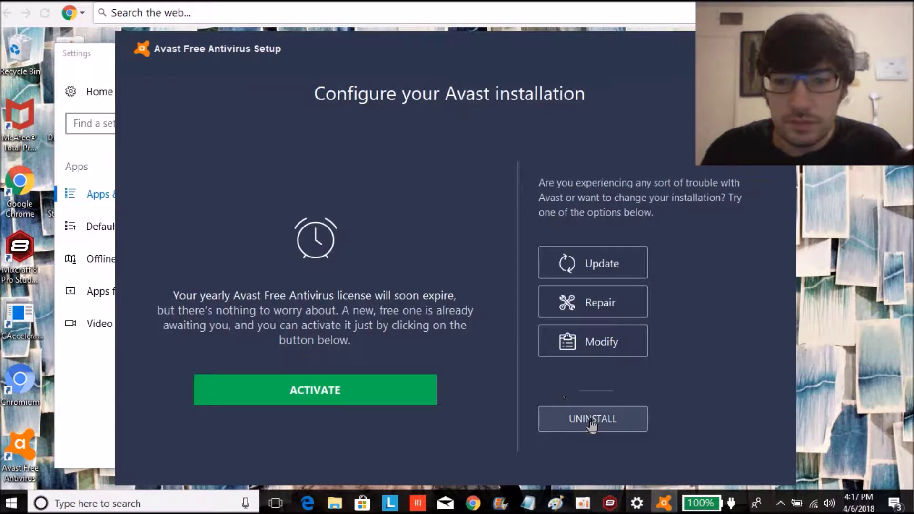
Step: Uninstall Avast and send the exit survey, answering 'Less than 1 month'
click(592, 422)
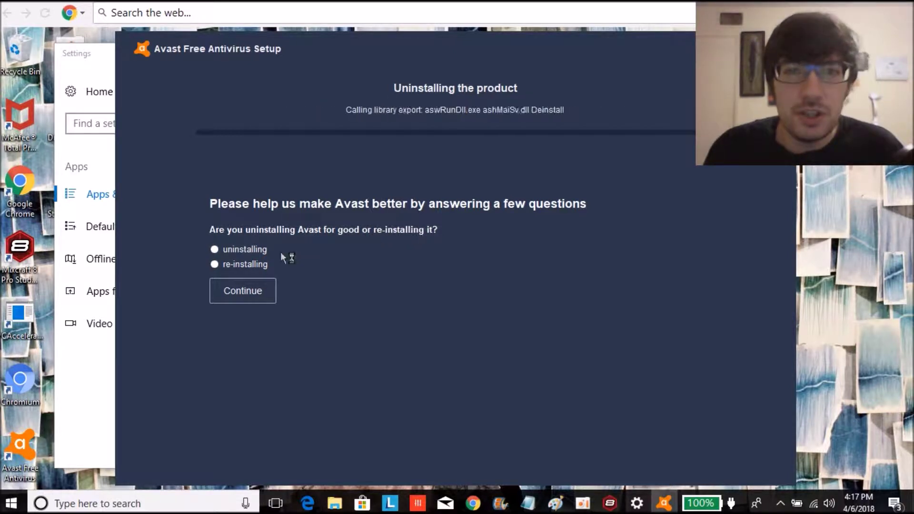
click(223, 249)
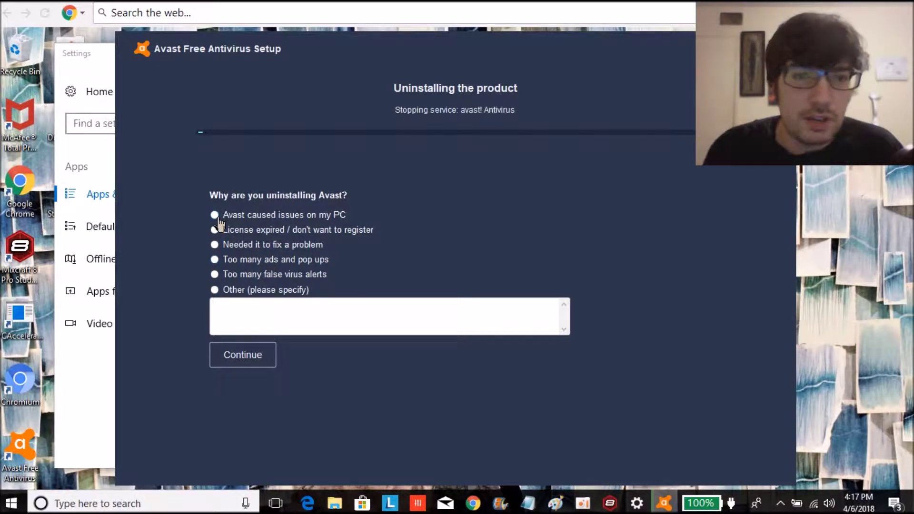
click(261, 359)
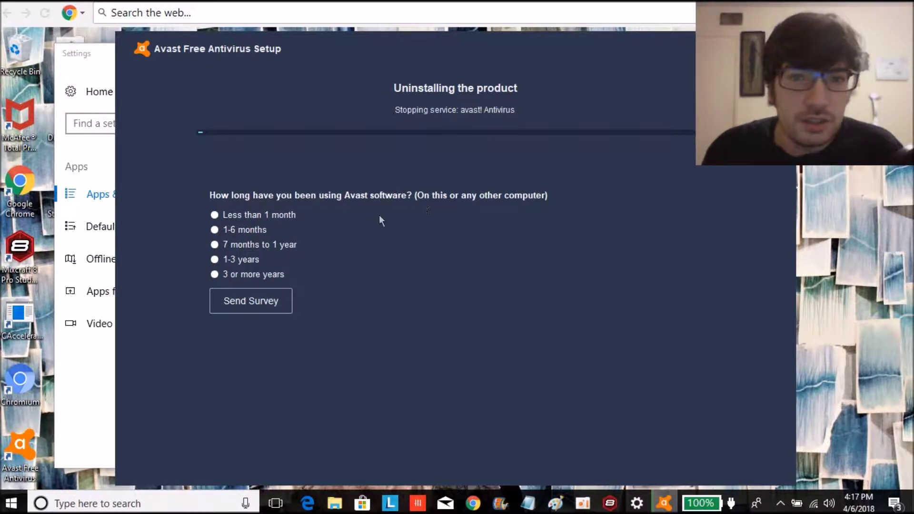
click(215, 216)
click(278, 304)
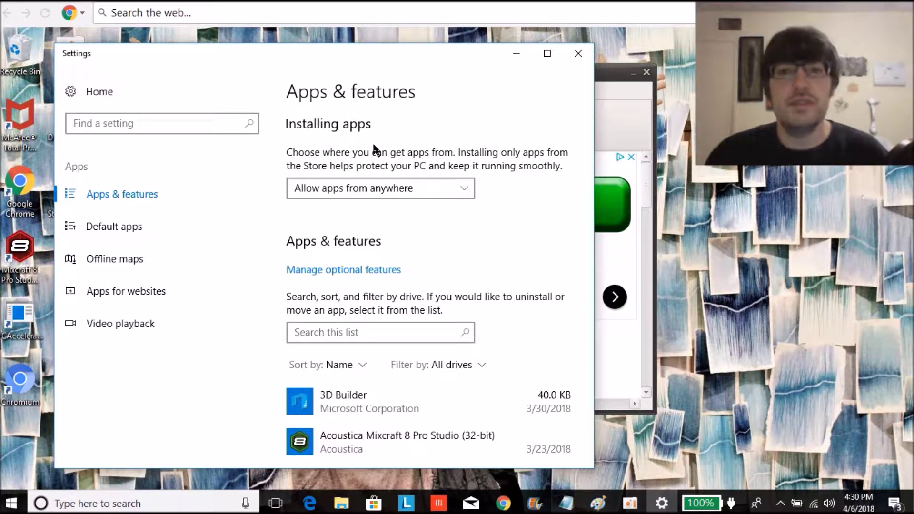
scroll(369, 414, down, 1)
scroll(372, 424, down, 2)
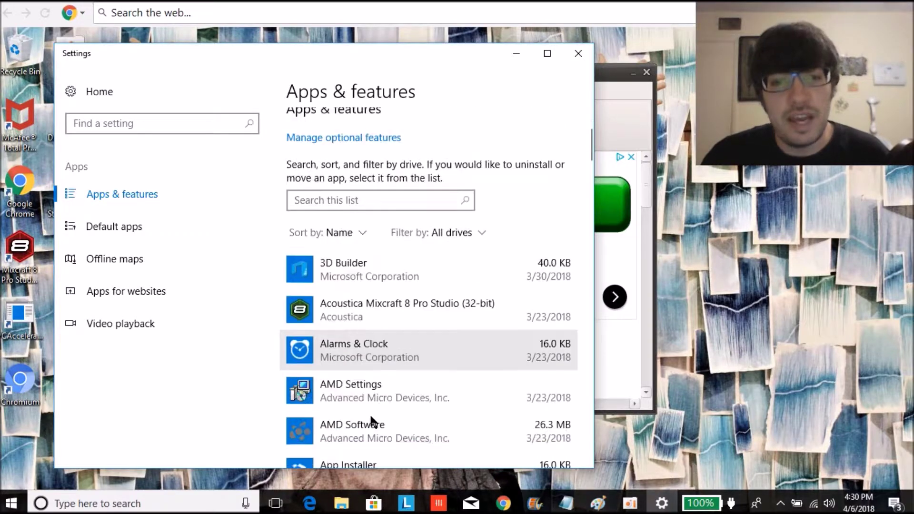
scroll(371, 416, down, 1)
scroll(371, 417, down, 2)
scroll(371, 416, down, 1)
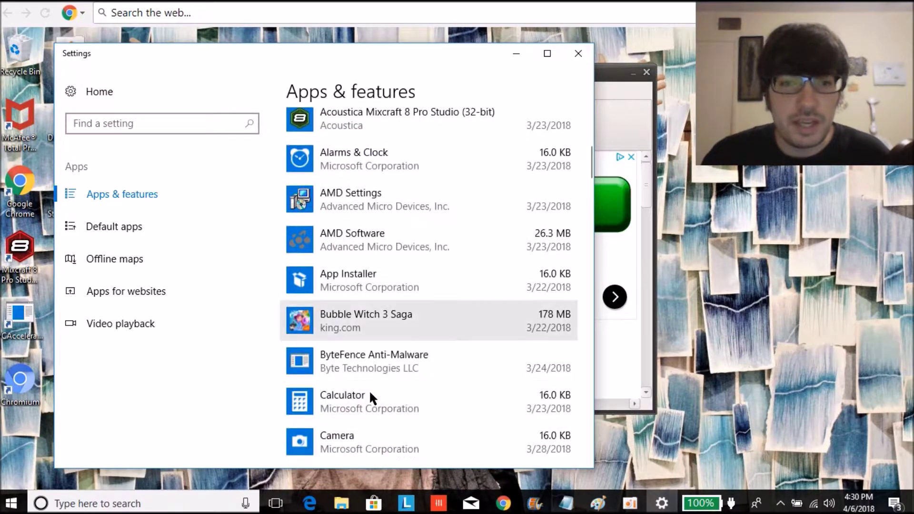
scroll(361, 315, down, 2)
scroll(363, 303, down, 1)
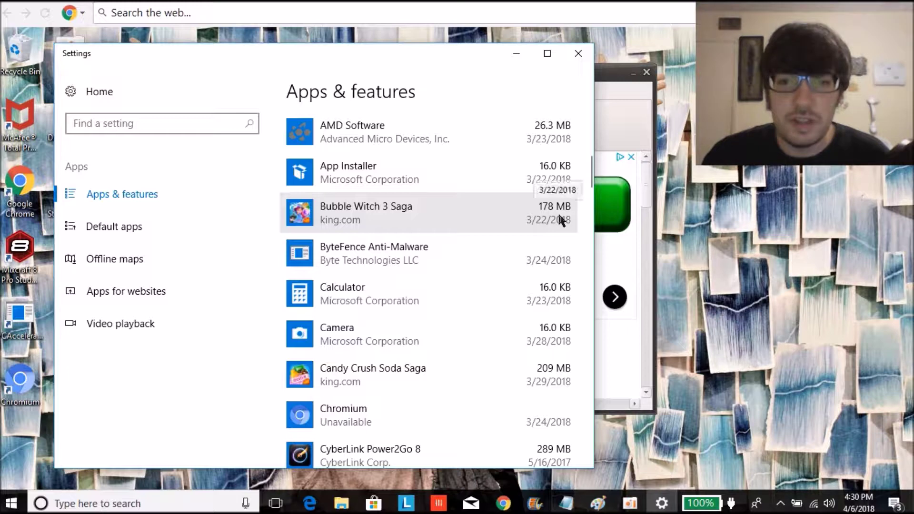
scroll(363, 258, down, 2)
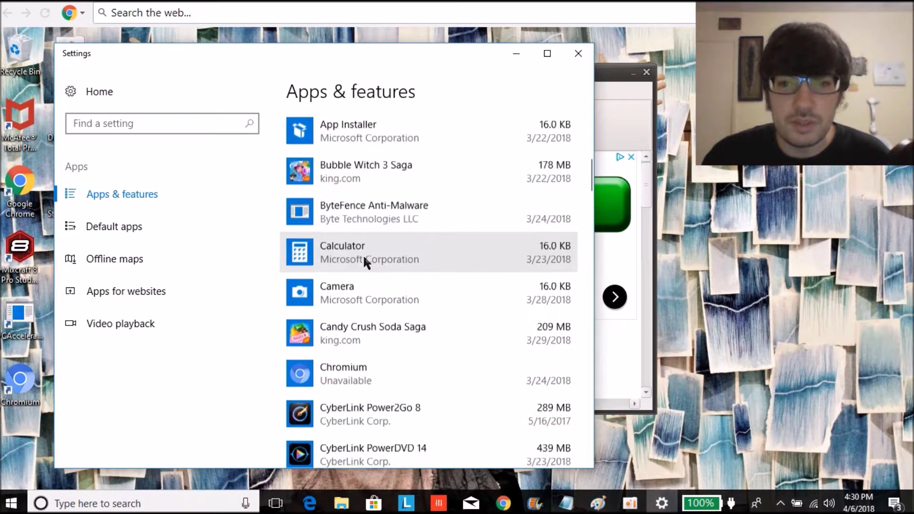
scroll(363, 258, down, 2)
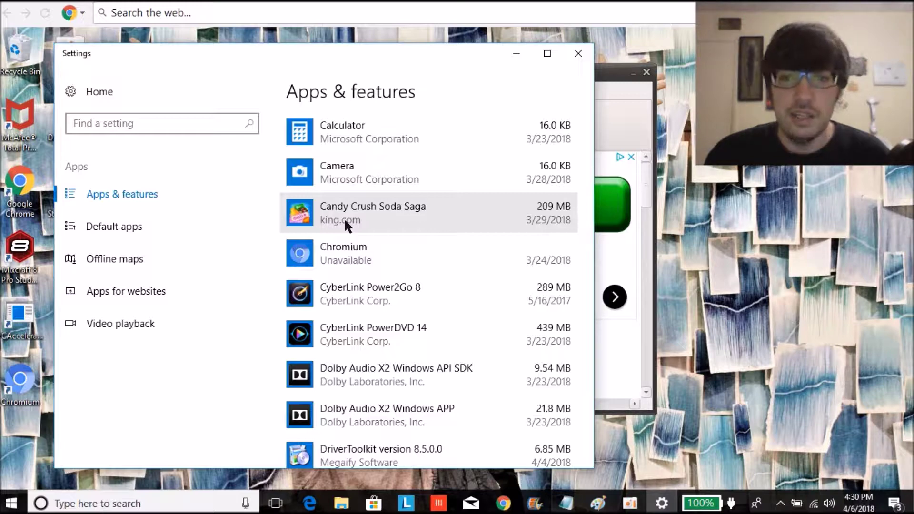
scroll(529, 203, up, 3)
scroll(529, 202, up, 1)
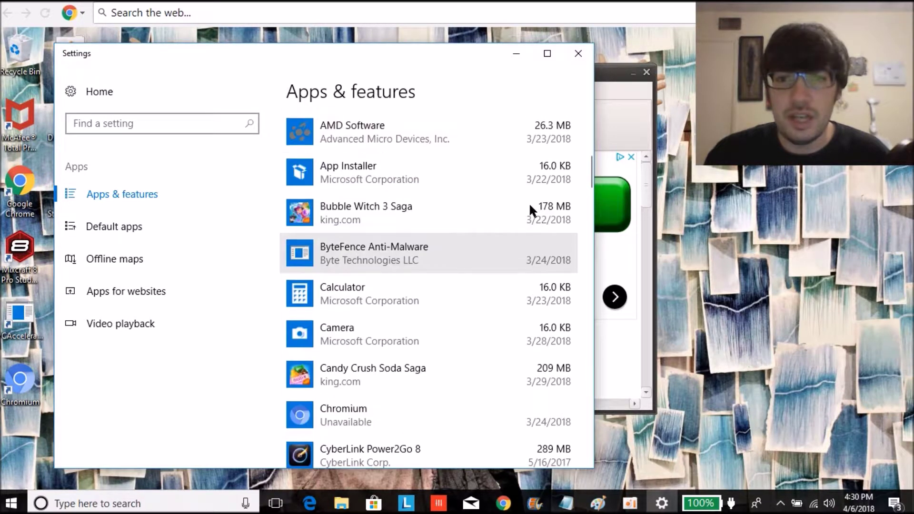
scroll(566, 371, down, 1)
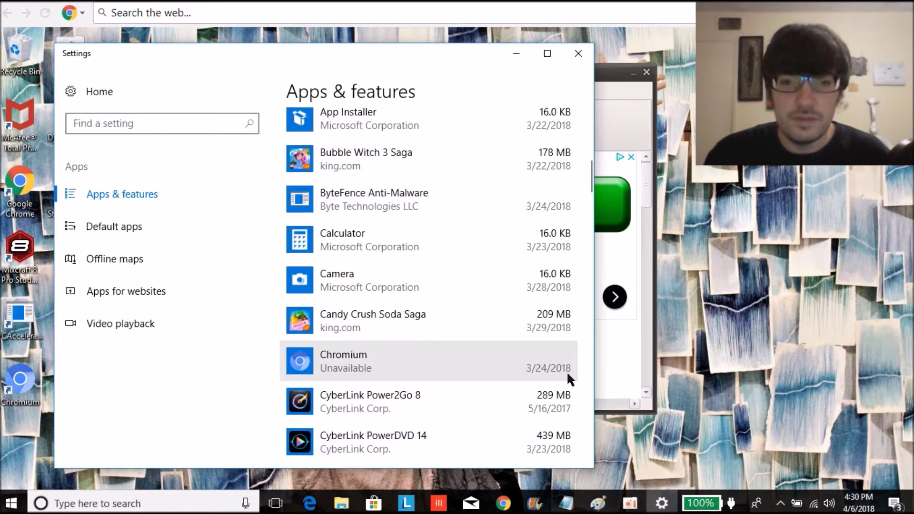
scroll(567, 371, down, 3)
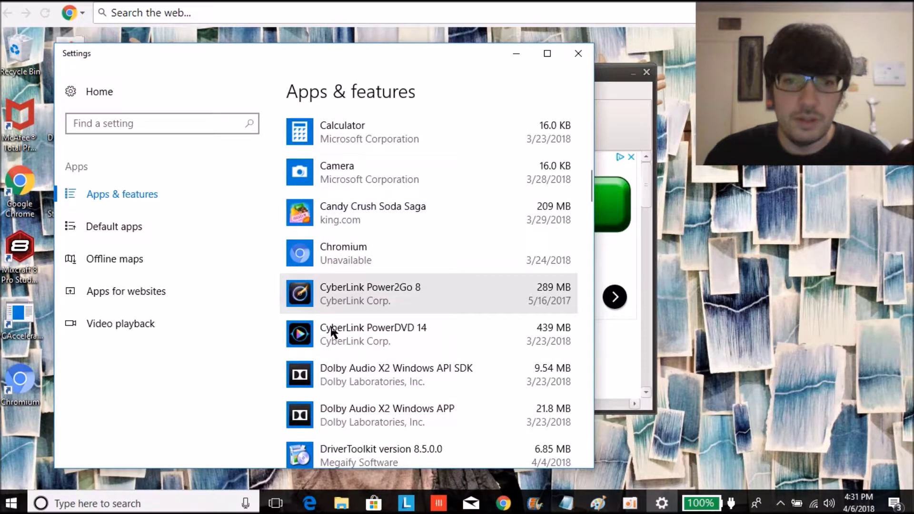
scroll(346, 254, down, 10)
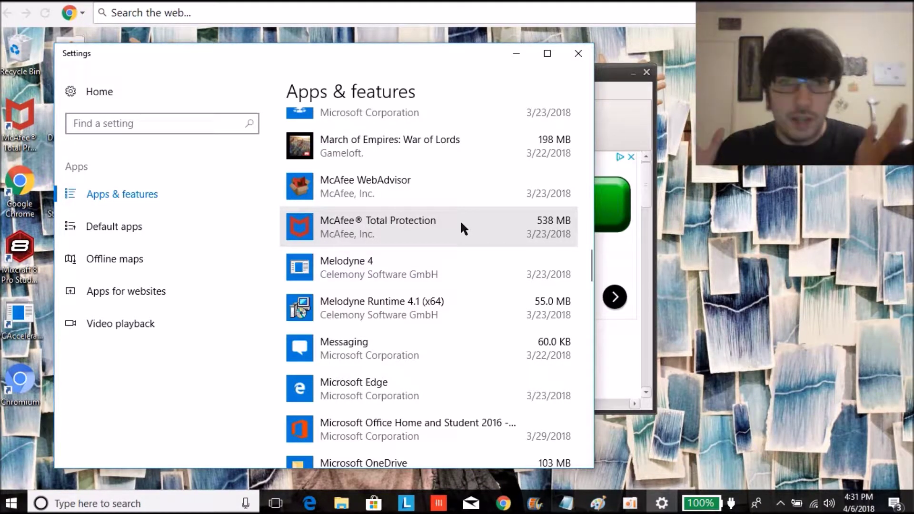
scroll(540, 298, down, 5)
scroll(539, 295, down, 2)
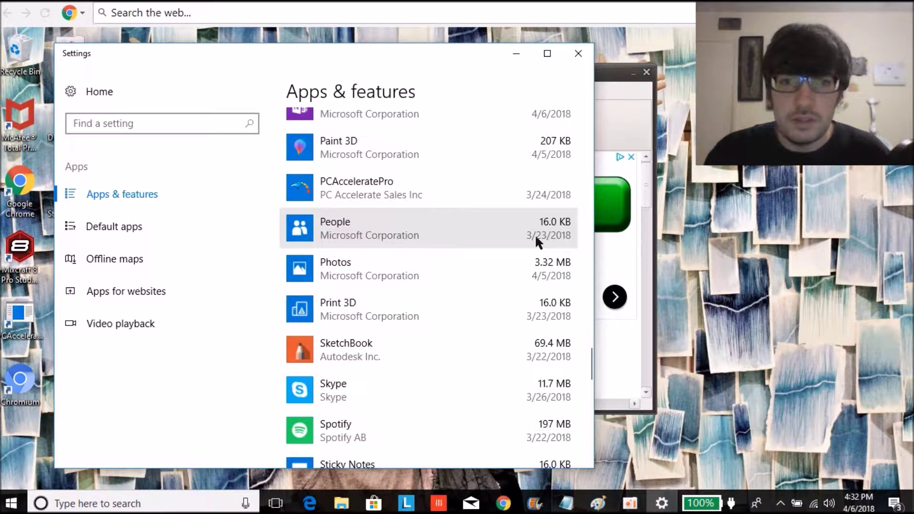
scroll(540, 297, down, 1)
scroll(539, 297, down, 1)
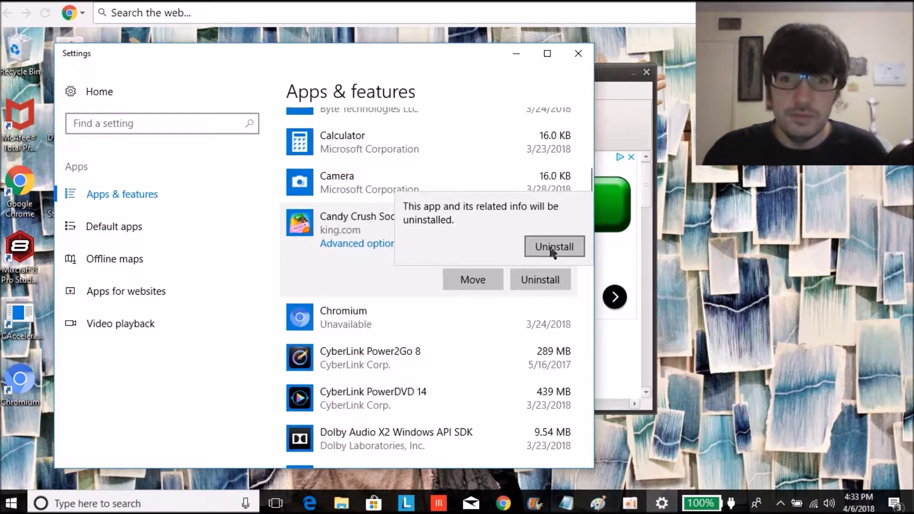
Step: Remove Candy Crush Soda Saga and Bubble Witch 3 Saga, then minimize Settings
click(553, 248)
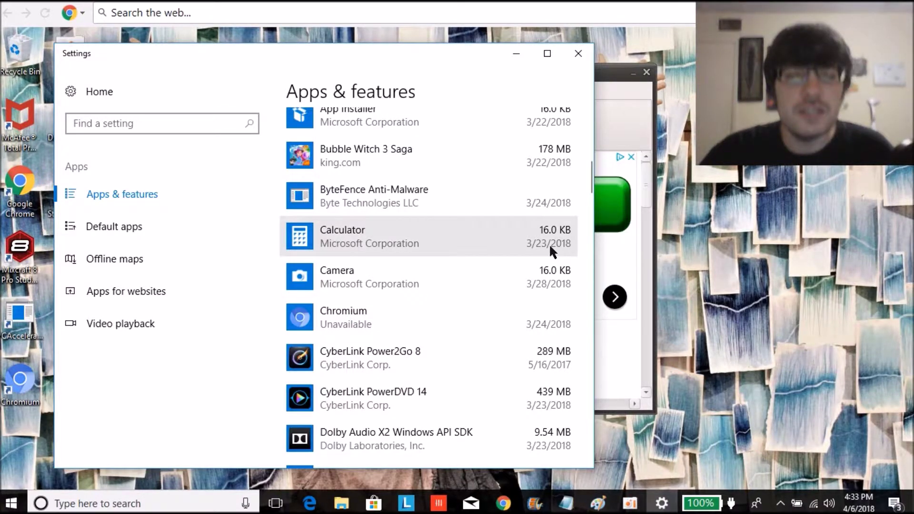
click(429, 160)
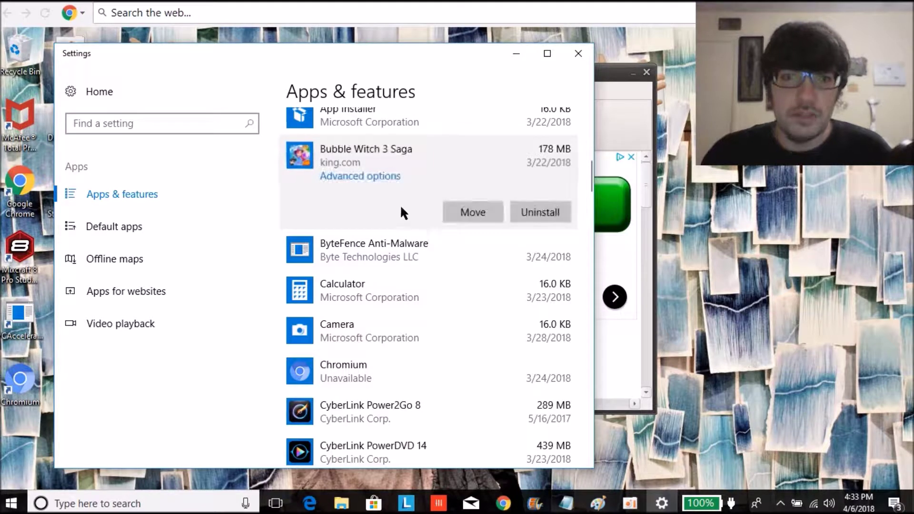
click(541, 214)
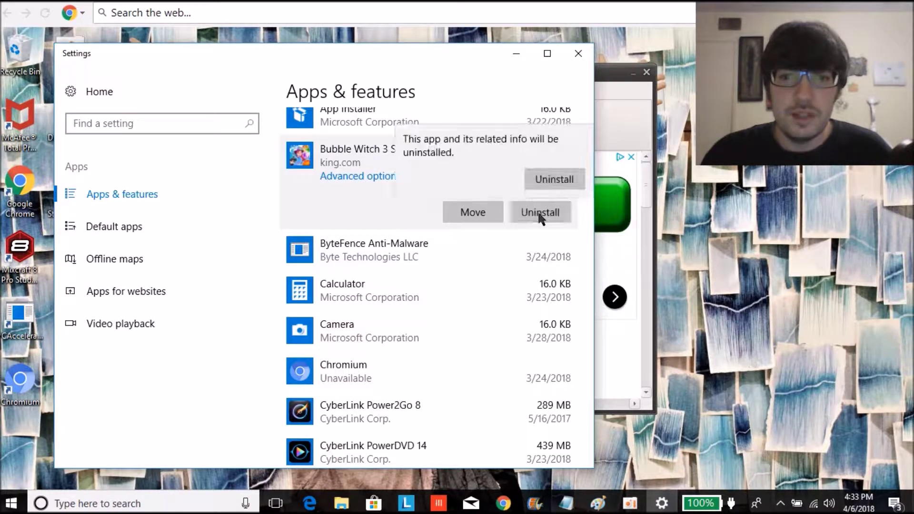
click(558, 182)
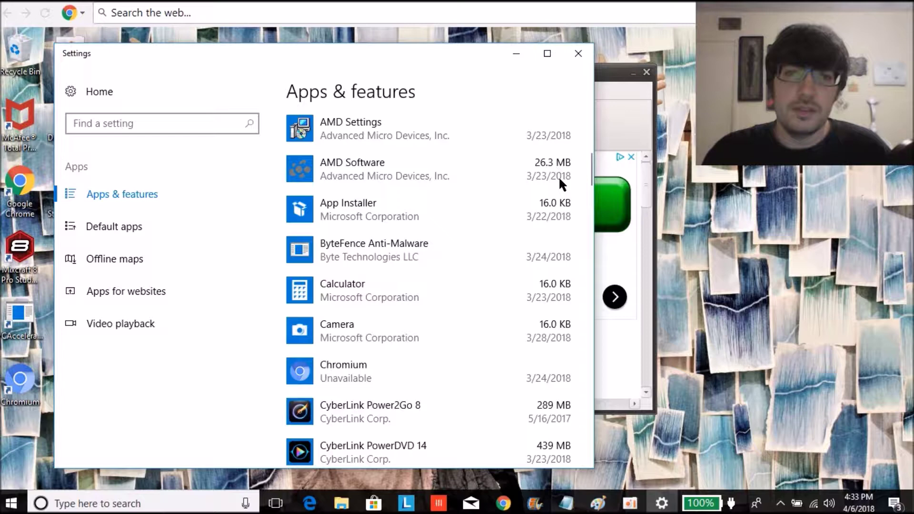
scroll(413, 245, up, 5)
scroll(413, 245, down, 2)
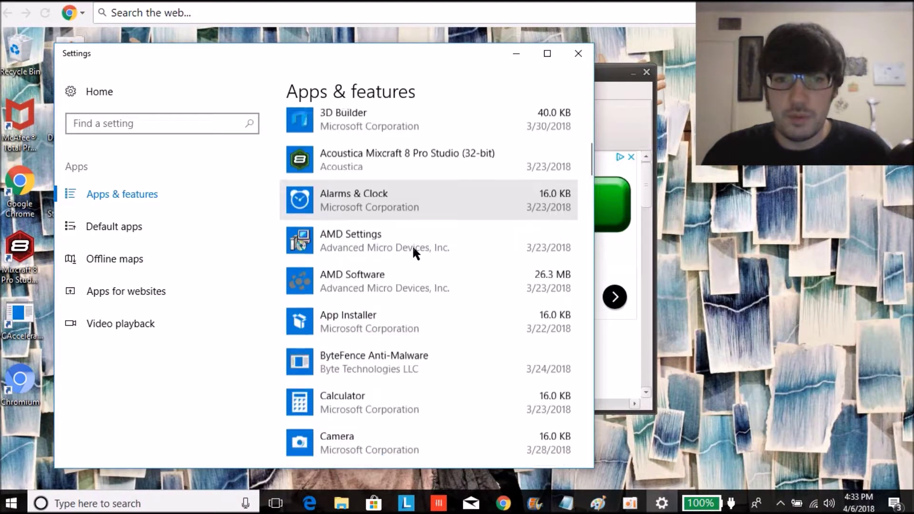
scroll(412, 245, down, 2)
scroll(412, 245, down, 2)
scroll(412, 244, down, 3)
scroll(412, 245, down, 1)
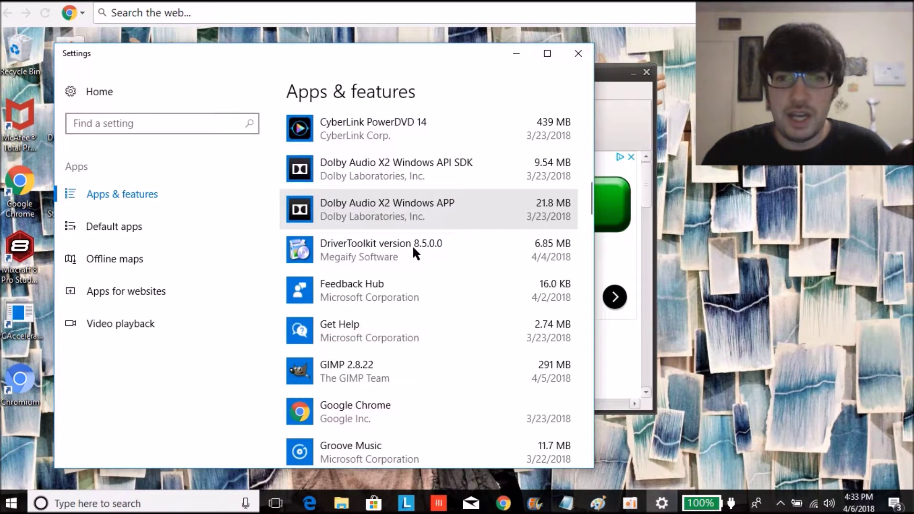
scroll(412, 245, down, 2)
scroll(413, 245, down, 4)
scroll(413, 245, down, 3)
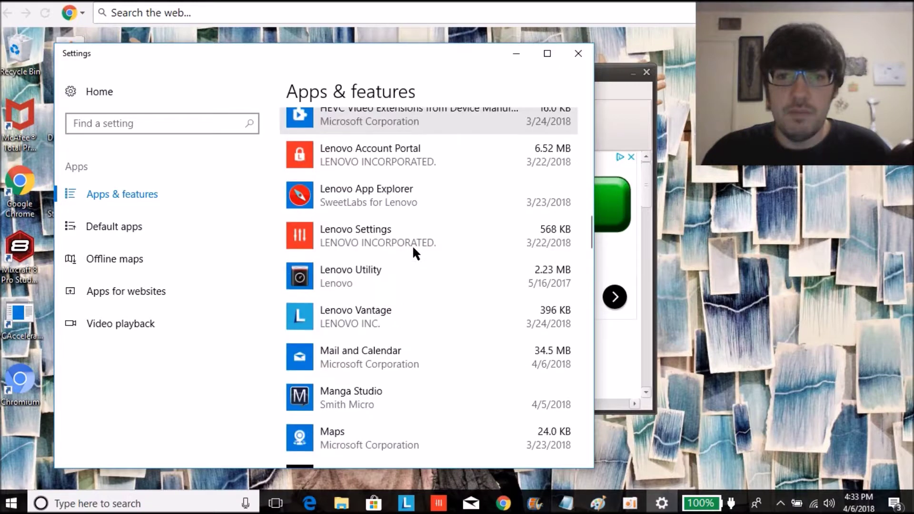
click(515, 56)
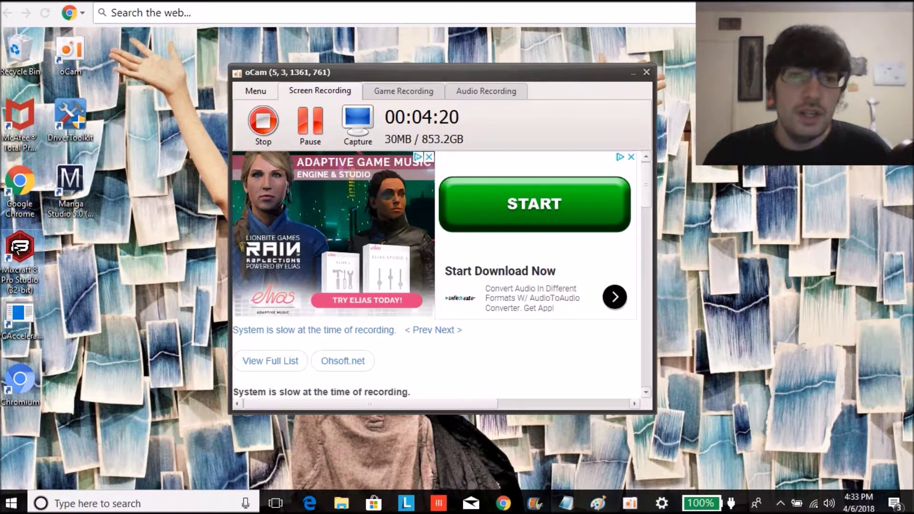
Step: Launch Mixcraft 8 Pro Studio from its desktop shortcut's context menu
right_click(14, 244)
click(75, 256)
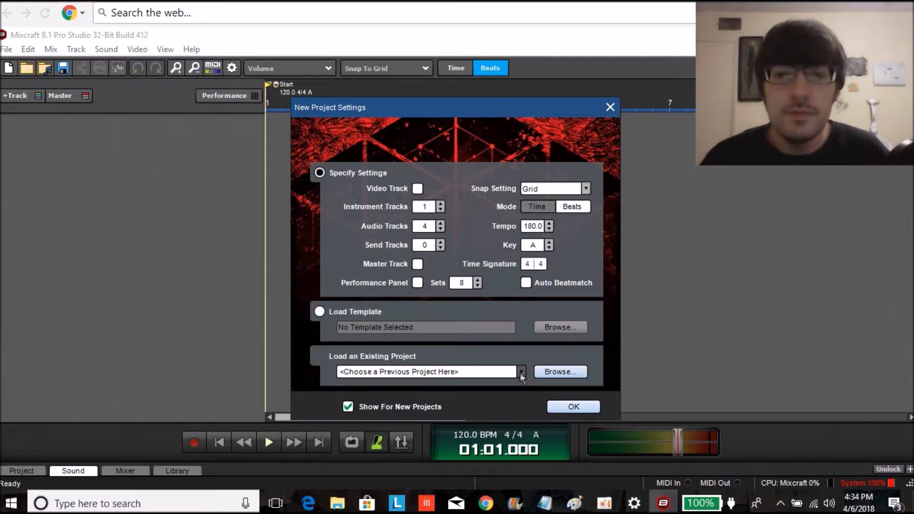
Step: Load the Spring At Last backup from 4-2-2018 04.30.01 via Load an Existing Project
click(518, 374)
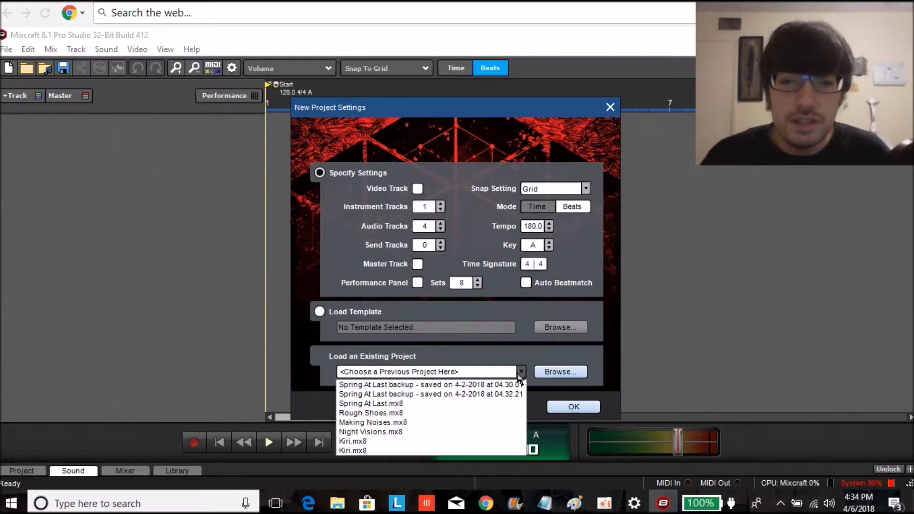
click(460, 394)
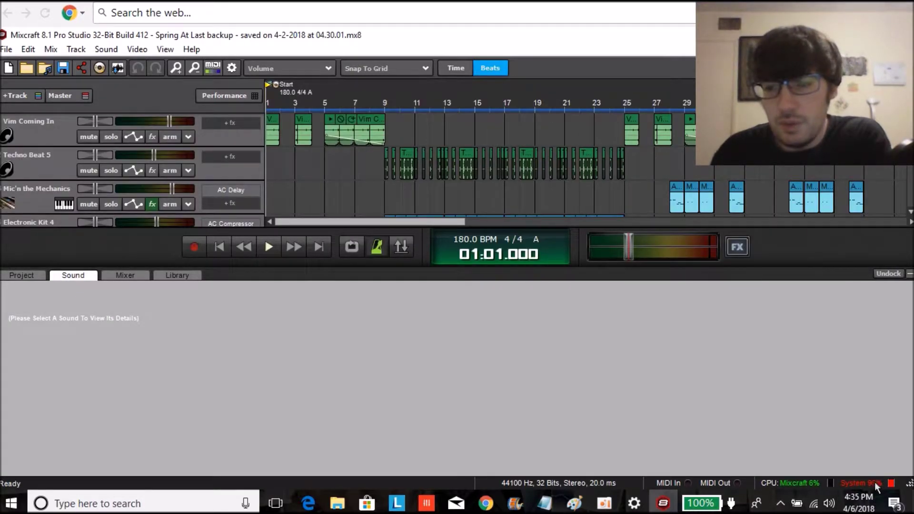
Step: Play Spring At Last briefly while watching the CPU meter, then stop
click(274, 245)
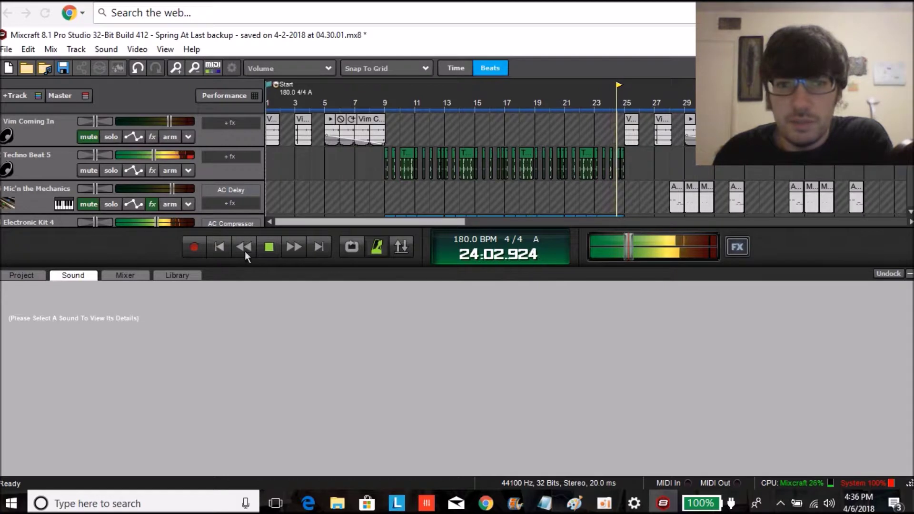
click(266, 248)
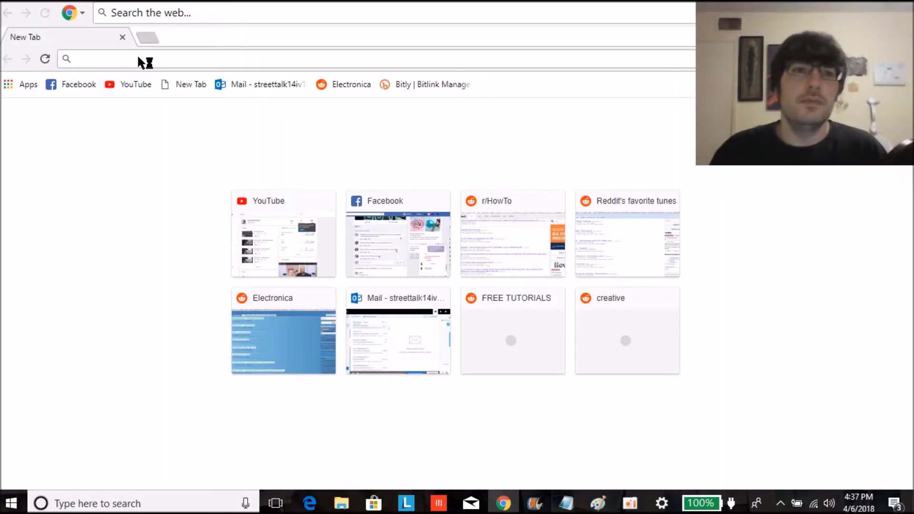
Step: Search 'Why is system so high on Mixcraft' and open the Acoustica high-CPU thread
click(125, 56)
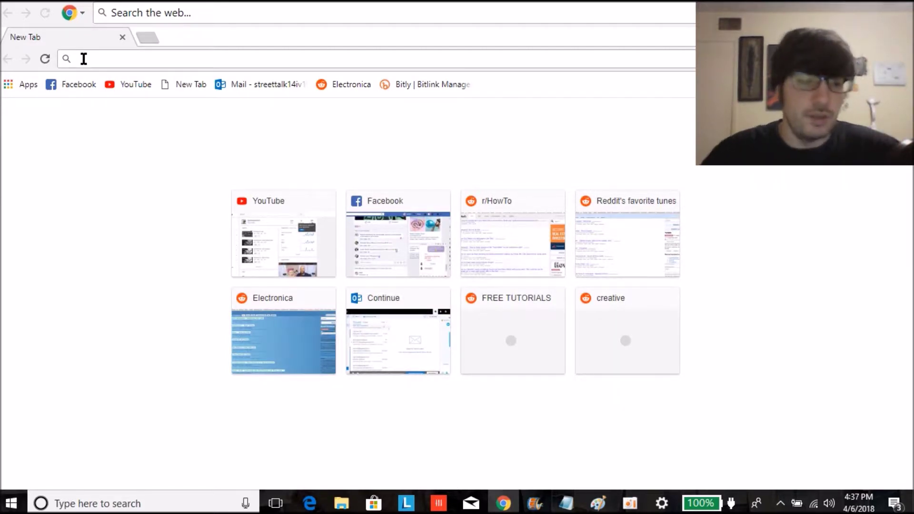
key(Caps_Lock)
text(W)
key(Caps_Lock)
text(hy is system so high on Mixcra)
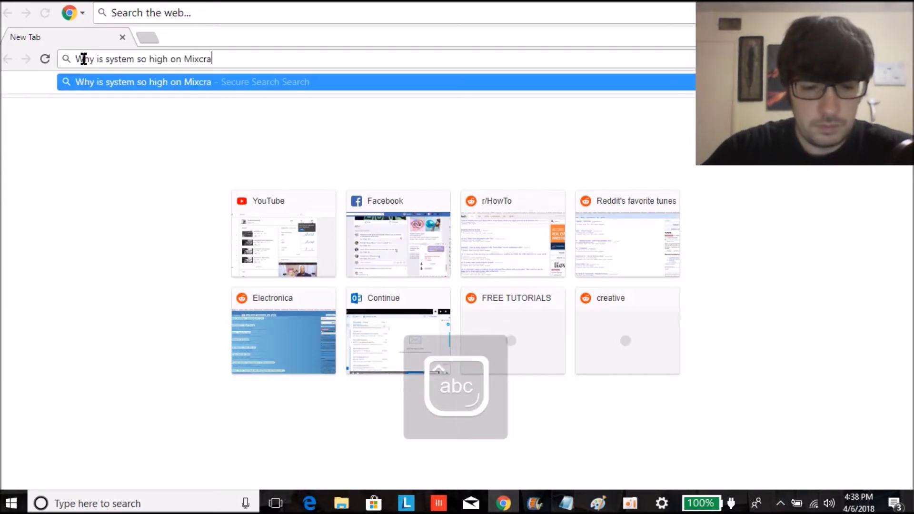
text(ft)
key(Return)
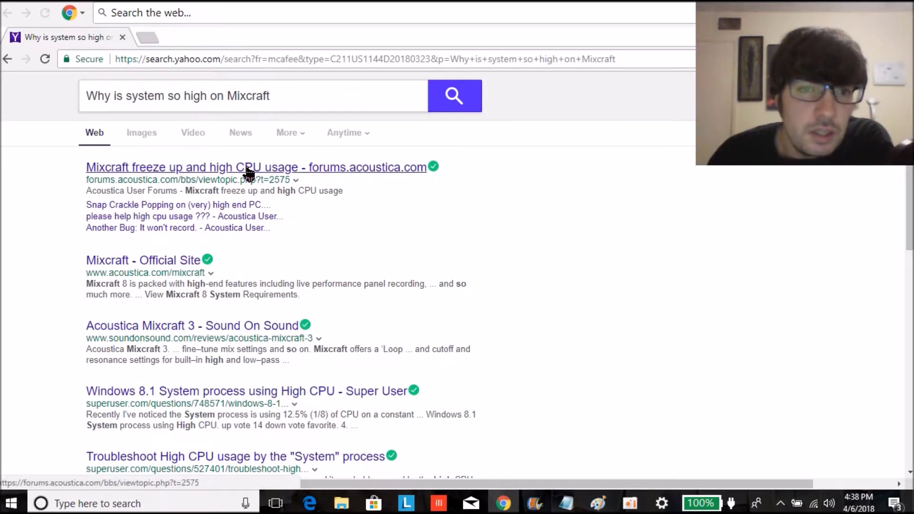
click(263, 172)
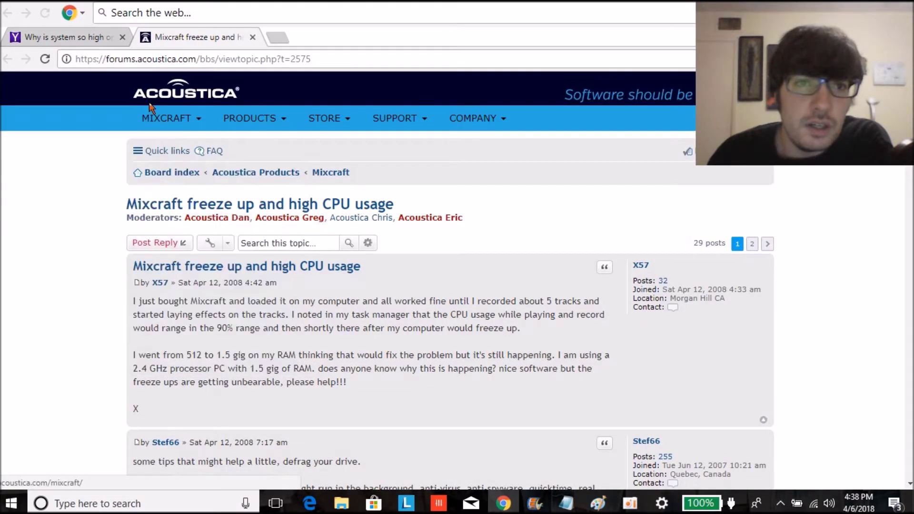
mouse_move(166, 118)
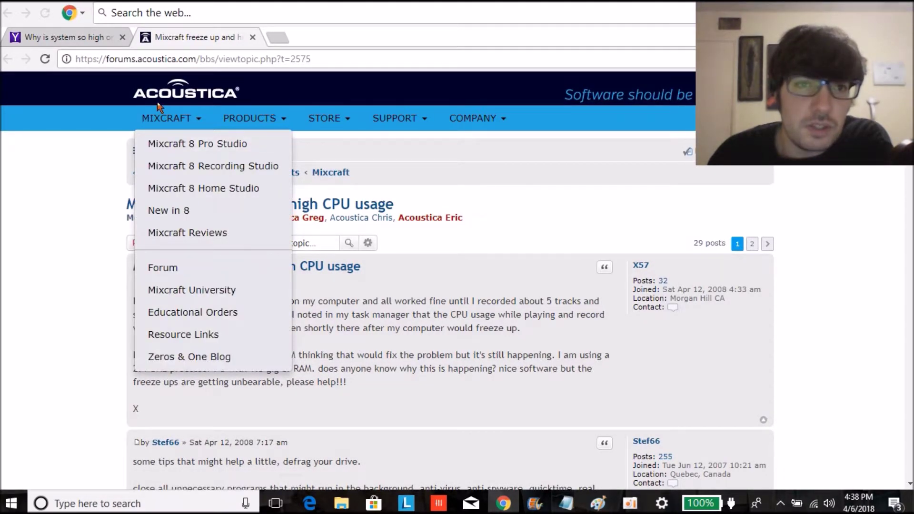
scroll(212, 216, down, 4)
Step: Highlight the reply's tips on defragging the drive and simultaneous audio tracks
drag(358, 192, 284, 191)
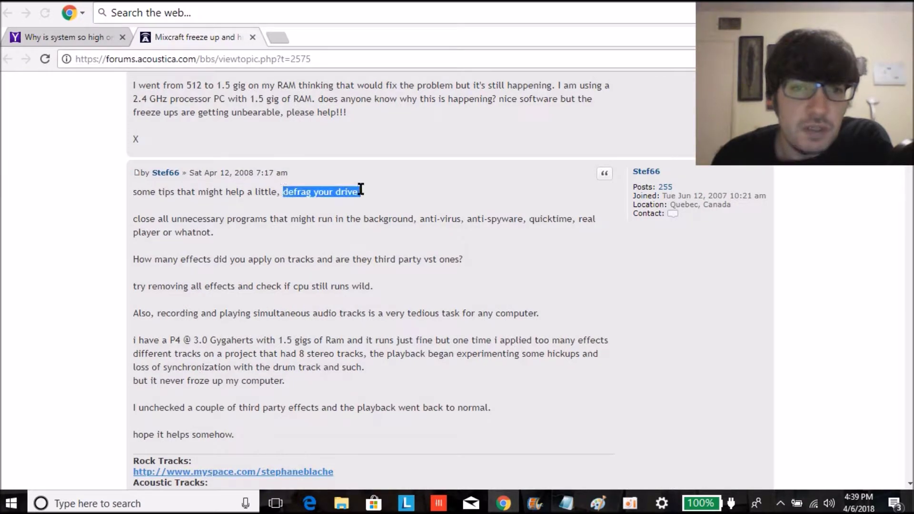
drag(361, 190, 364, 194)
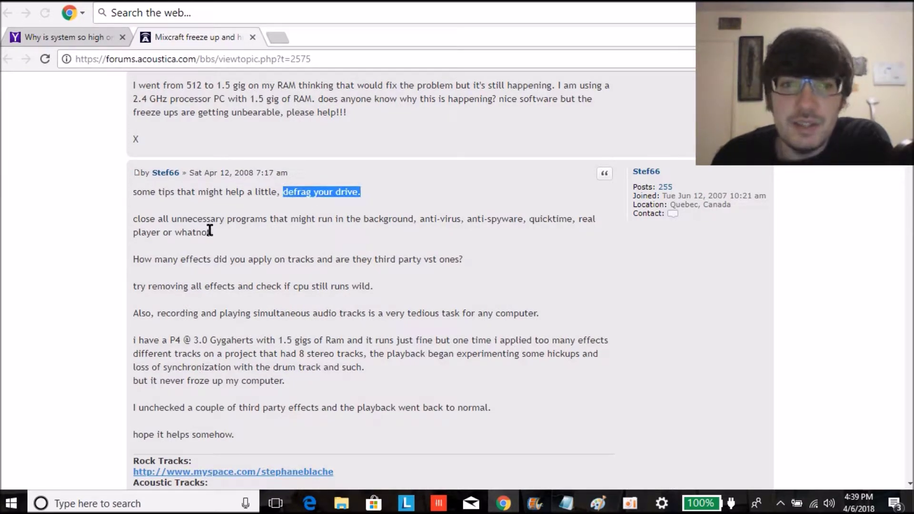
drag(133, 313, 313, 313)
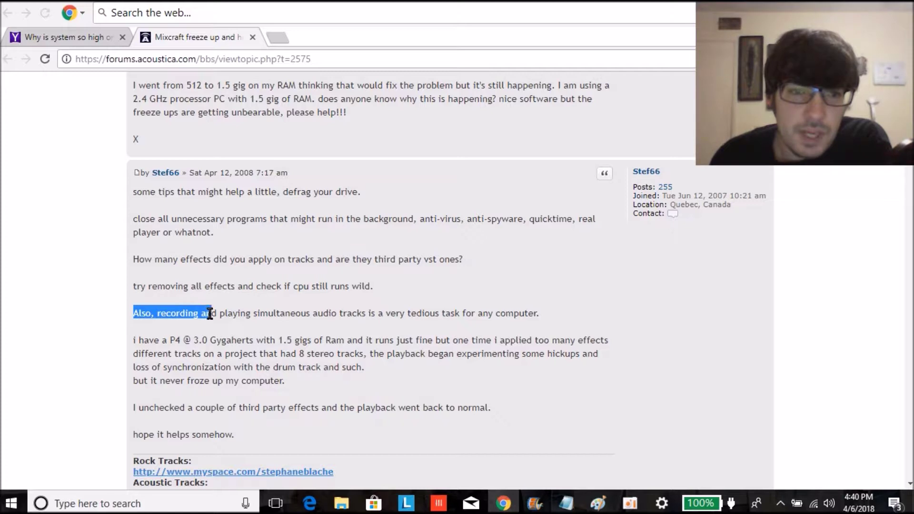
drag(312, 313, 542, 313)
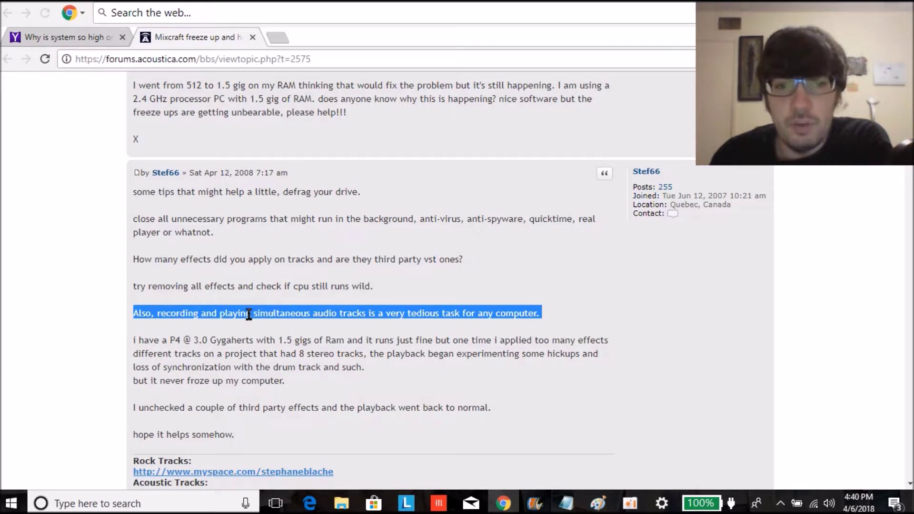
click(543, 312)
scroll(287, 408, up, 2)
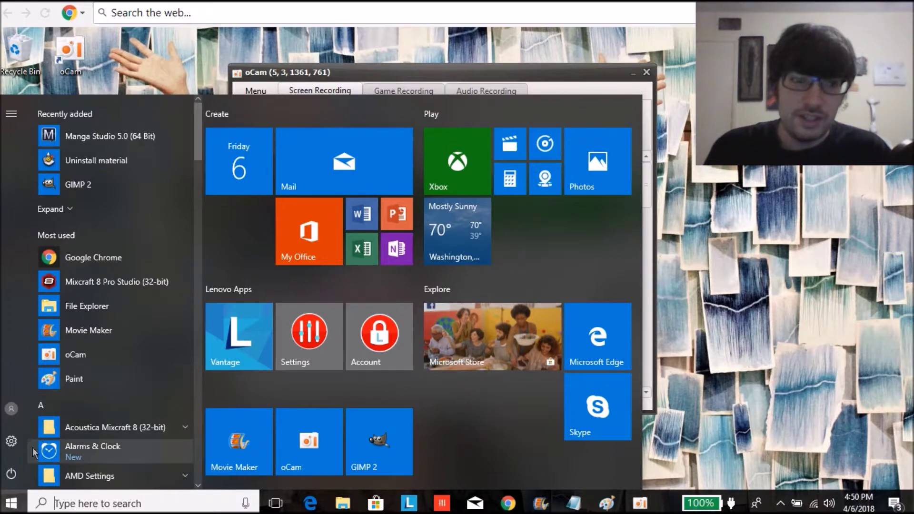
Step: Open Windows Settings and go to Privacy's Background apps page
click(11, 442)
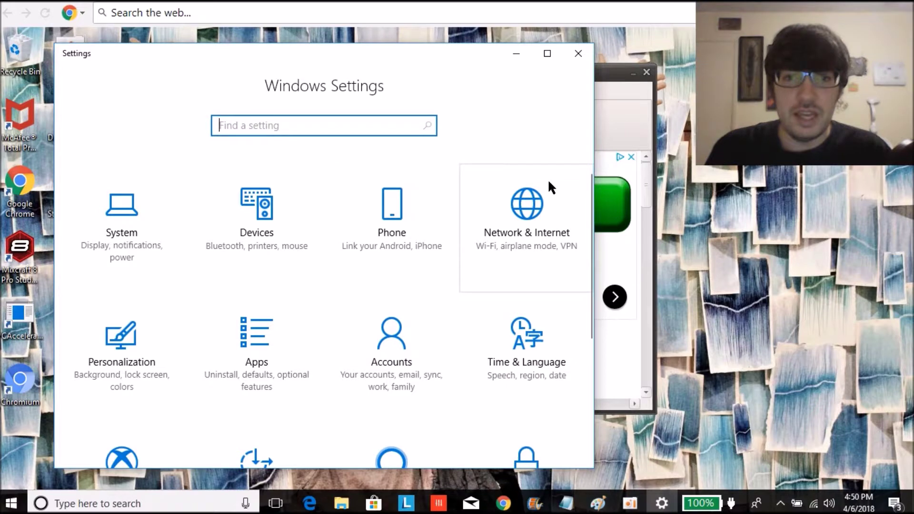
scroll(419, 267, down, 3)
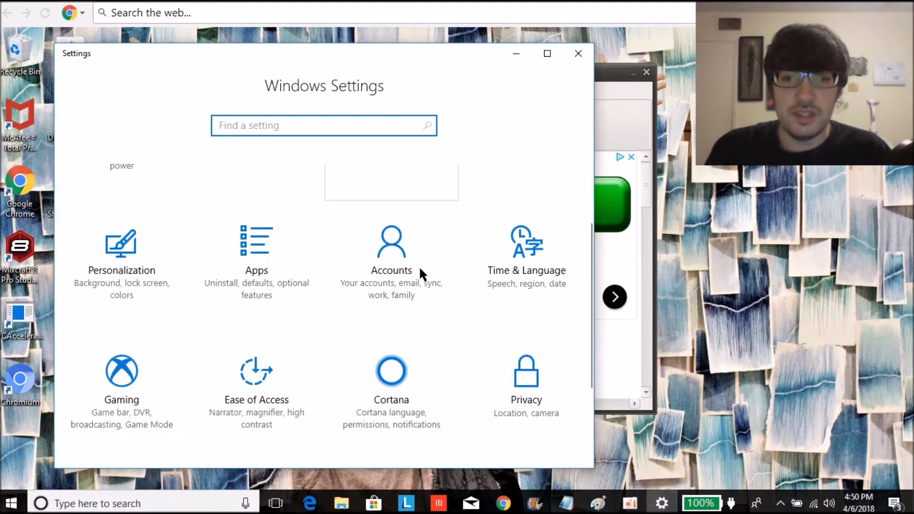
click(531, 387)
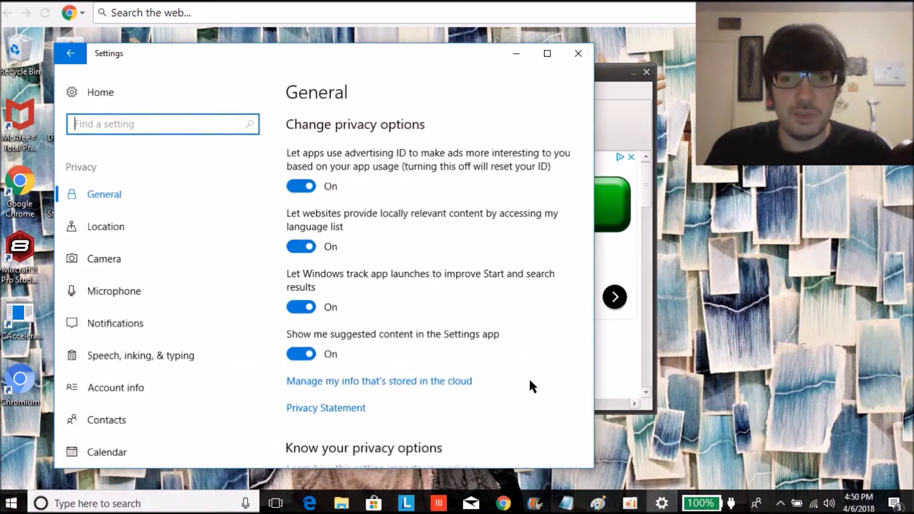
scroll(146, 251, down, 3)
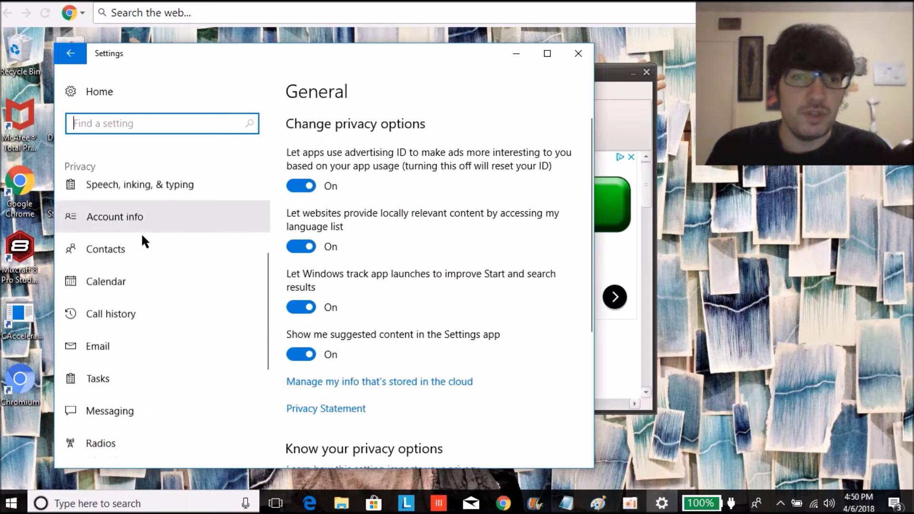
scroll(143, 241, down, 3)
scroll(141, 242, down, 1)
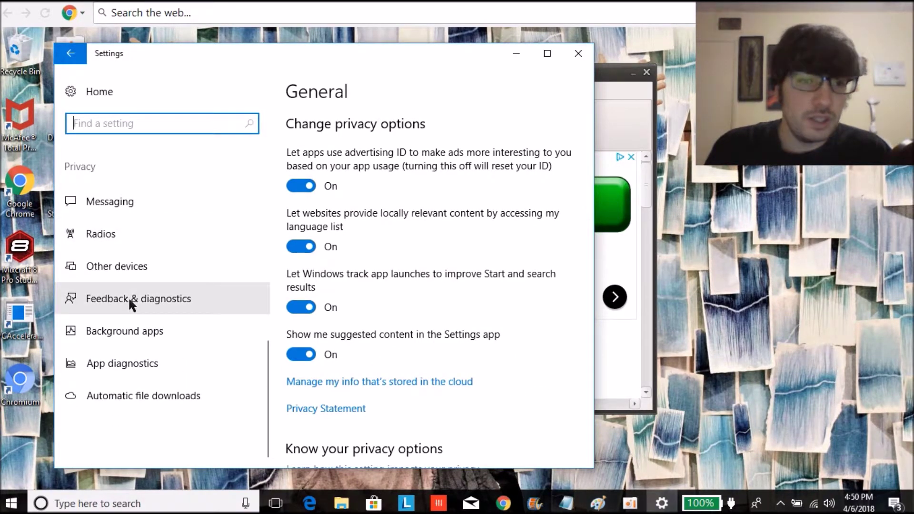
click(125, 332)
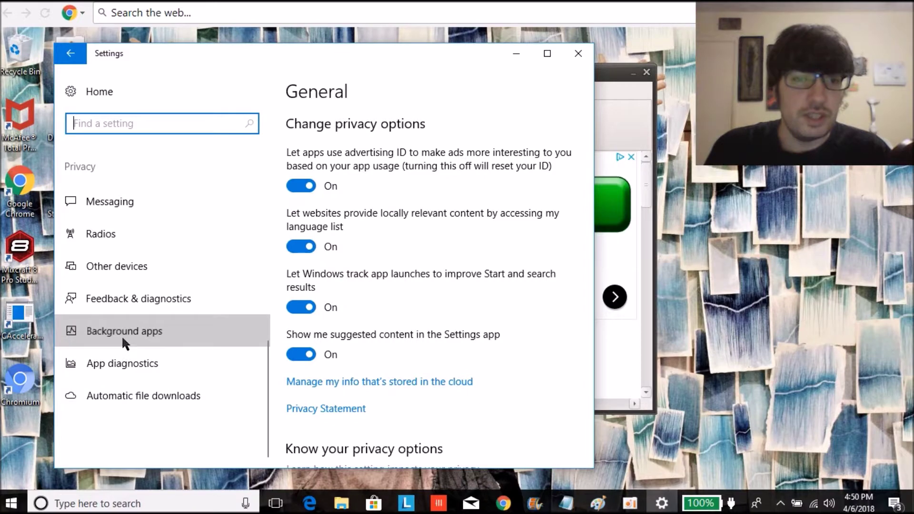
click(121, 335)
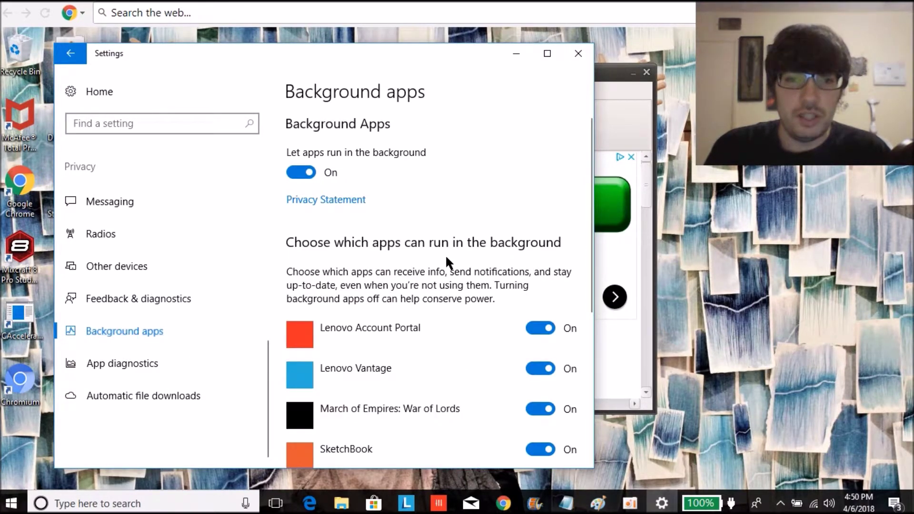
scroll(410, 374, down, 3)
scroll(409, 375, down, 3)
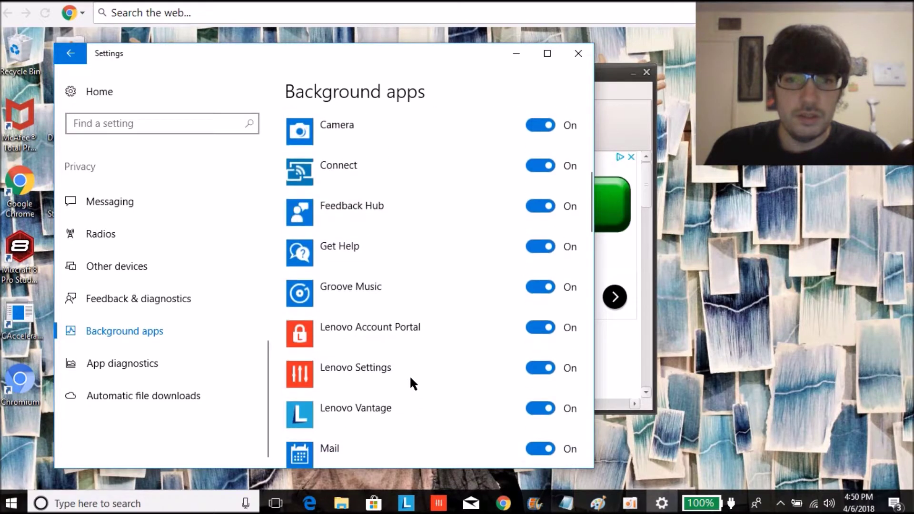
scroll(409, 375, down, 3)
scroll(410, 375, down, 2)
scroll(409, 375, down, 3)
scroll(411, 378, down, 2)
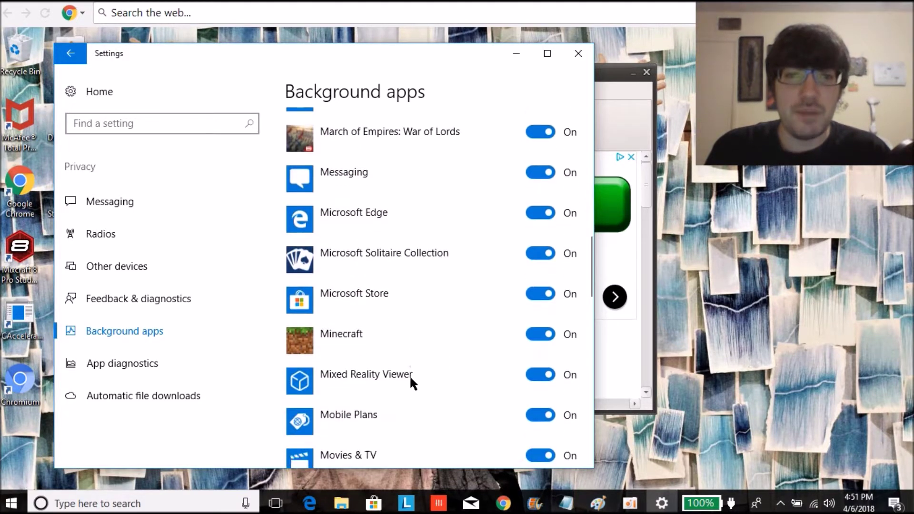
scroll(411, 379, down, 3)
scroll(411, 379, down, 3)
scroll(410, 379, down, 3)
scroll(411, 378, down, 3)
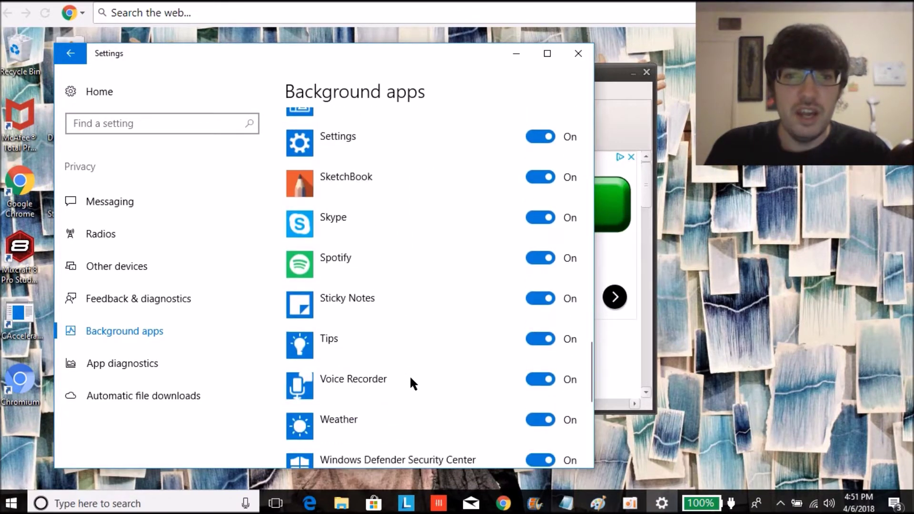
scroll(411, 378, down, 3)
scroll(411, 378, down, 2)
scroll(411, 378, up, 2)
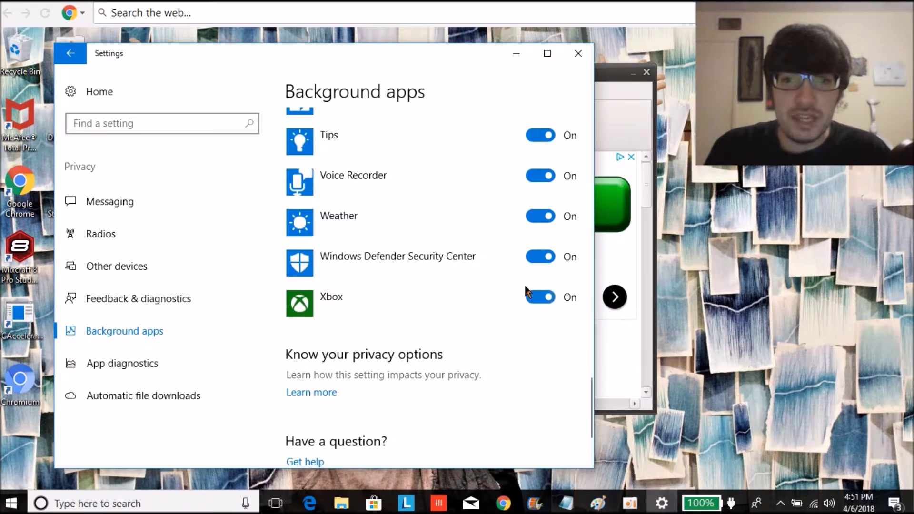
Step: Turn off background running for Xbox, News, Movies & TV and Mobile Plans, then close Settings
click(550, 304)
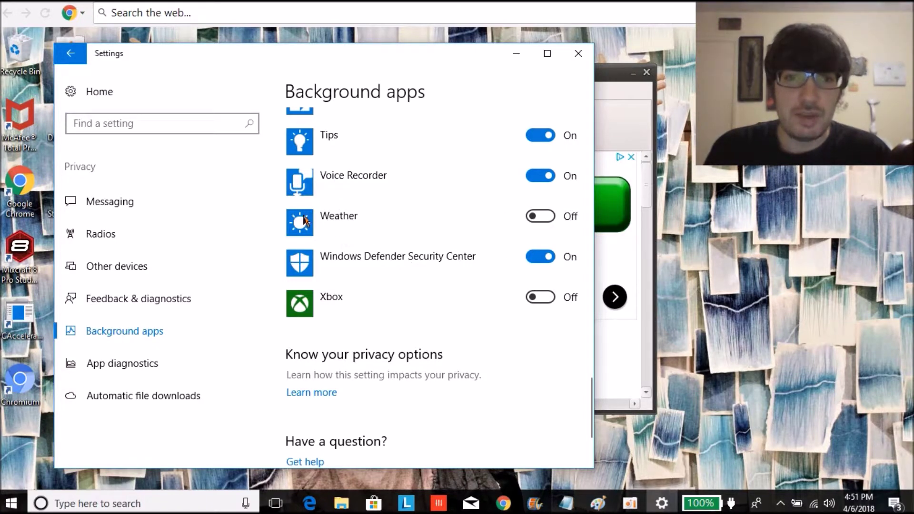
scroll(495, 222, up, 1)
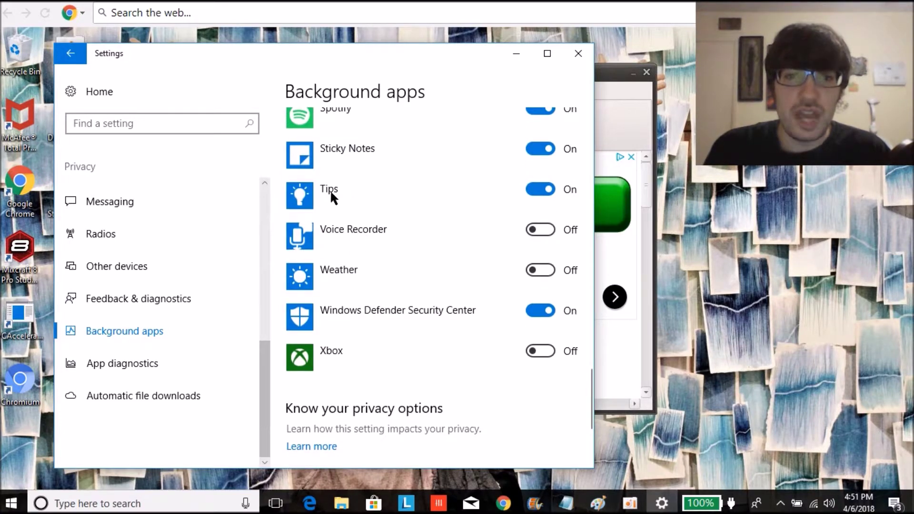
scroll(330, 189, up, 5)
click(533, 286)
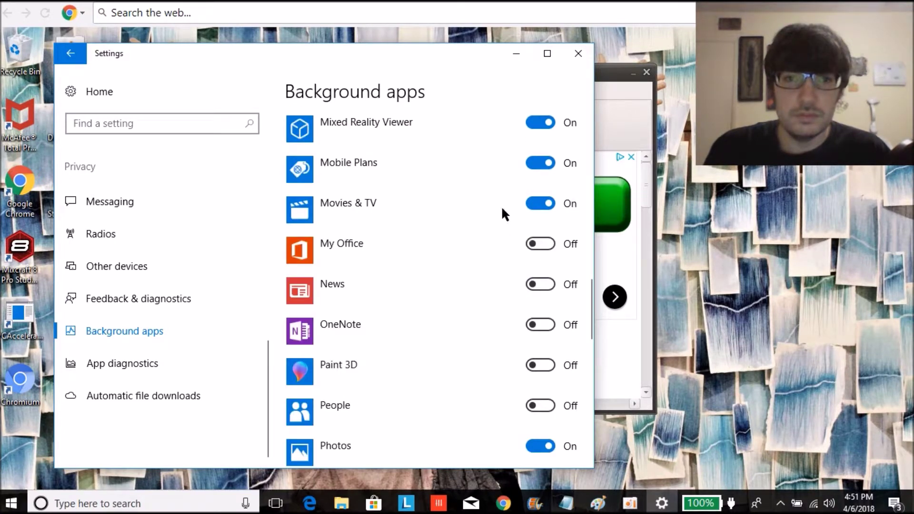
click(543, 206)
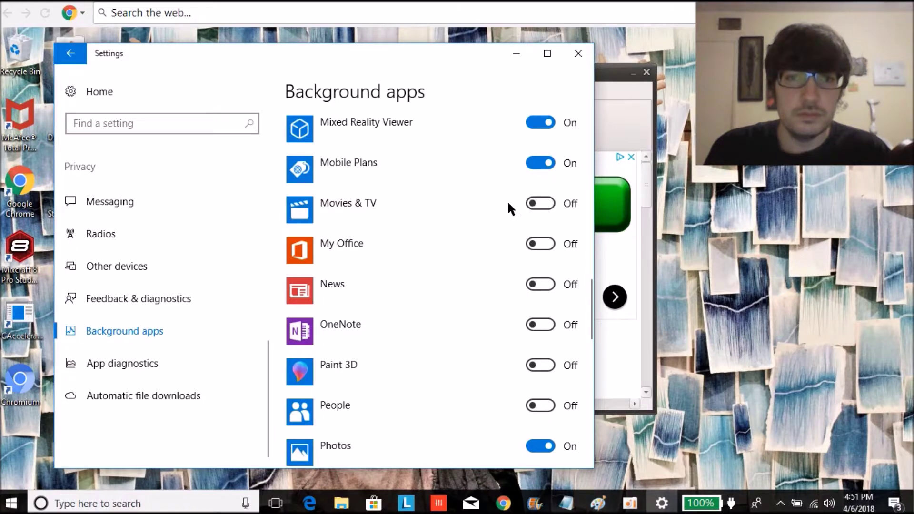
click(541, 163)
scroll(489, 190, up, 4)
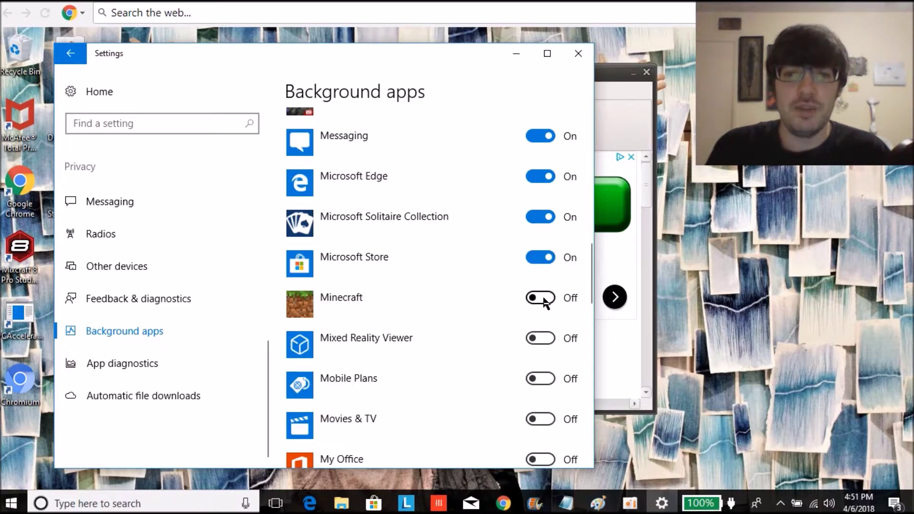
scroll(457, 323, up, 10)
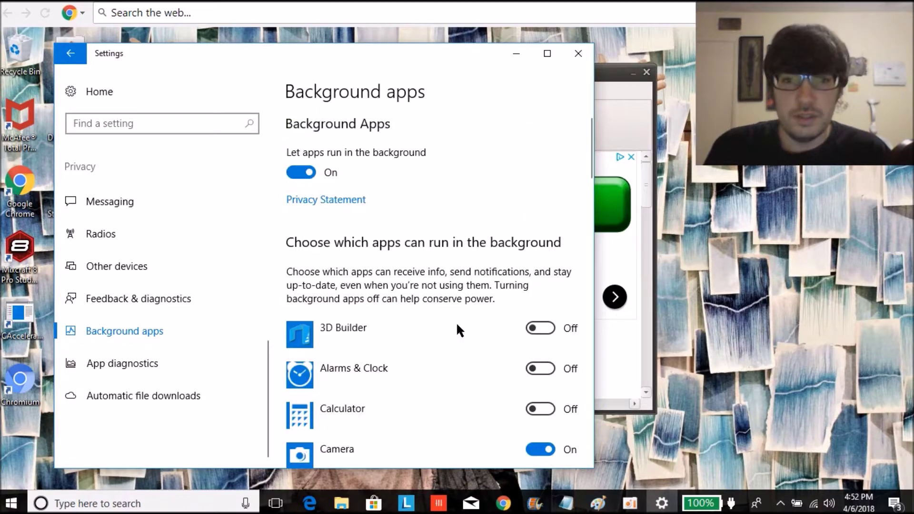
scroll(512, 344, down, 1)
scroll(512, 345, down, 3)
scroll(512, 345, down, 3)
scroll(513, 346, down, 3)
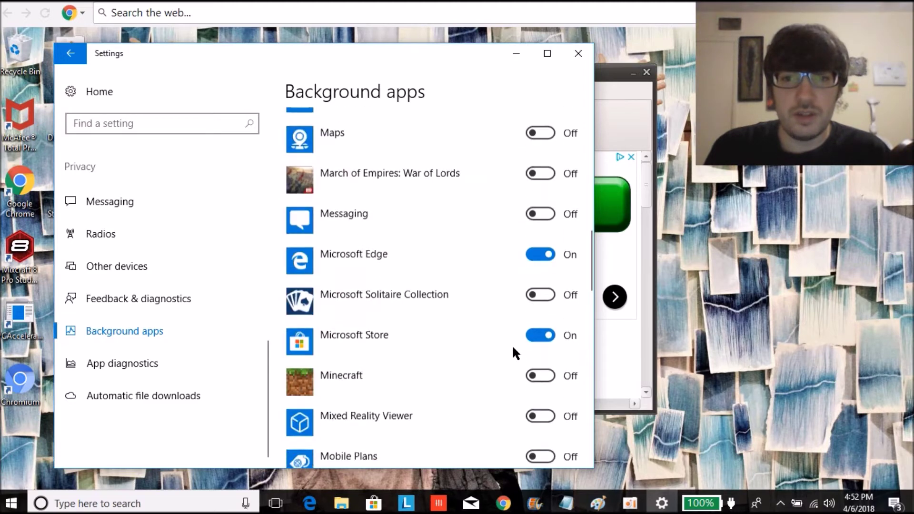
scroll(512, 346, down, 3)
scroll(513, 345, down, 3)
scroll(512, 345, down, 3)
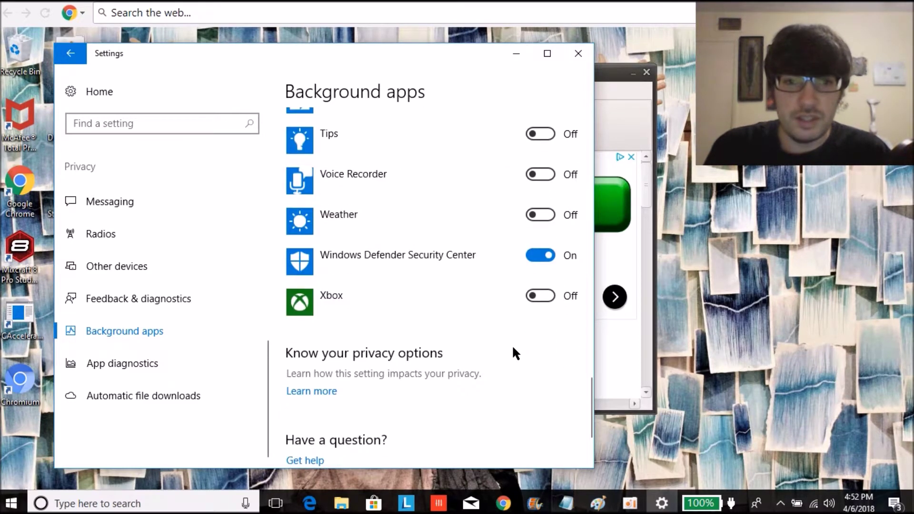
scroll(512, 353, down, 3)
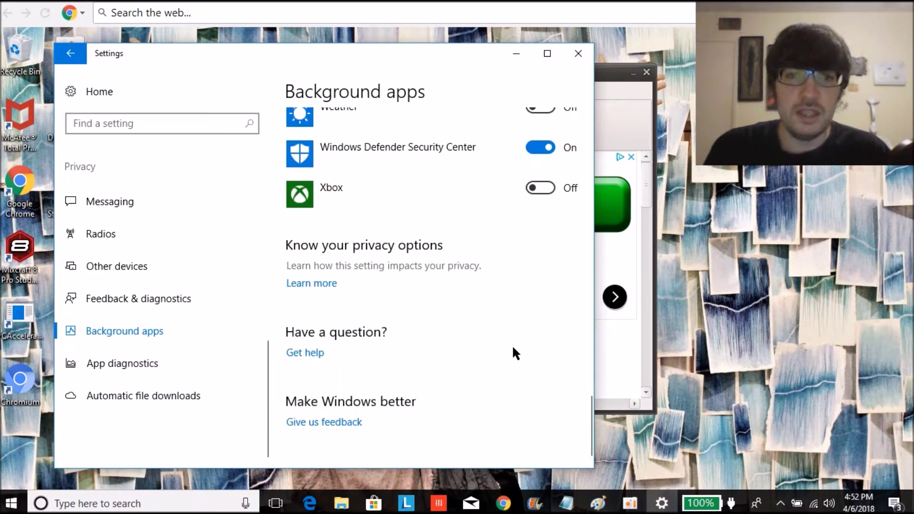
key(alt+F4)
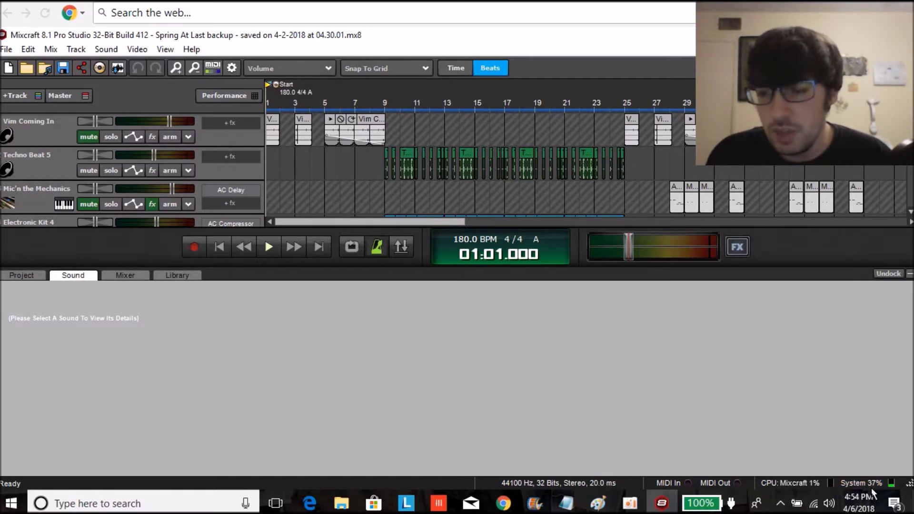
Step: Play the Spring At Last project from the transport bar and stop around bar 25
click(270, 248)
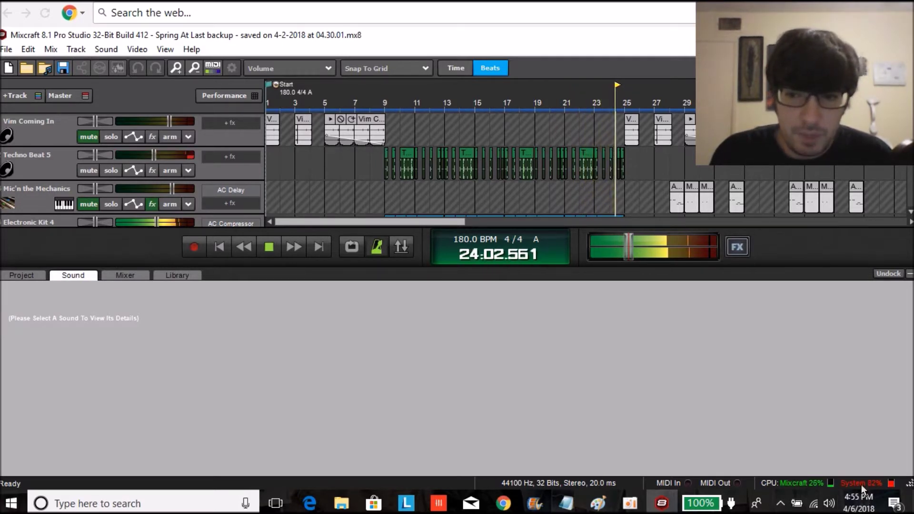
key(space)
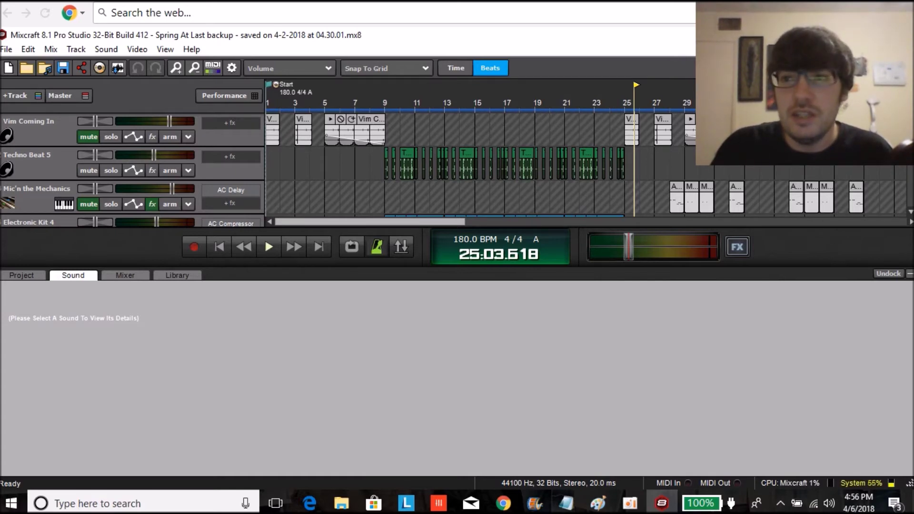
scroll(443, 170, down, 3)
scroll(443, 170, down, 2)
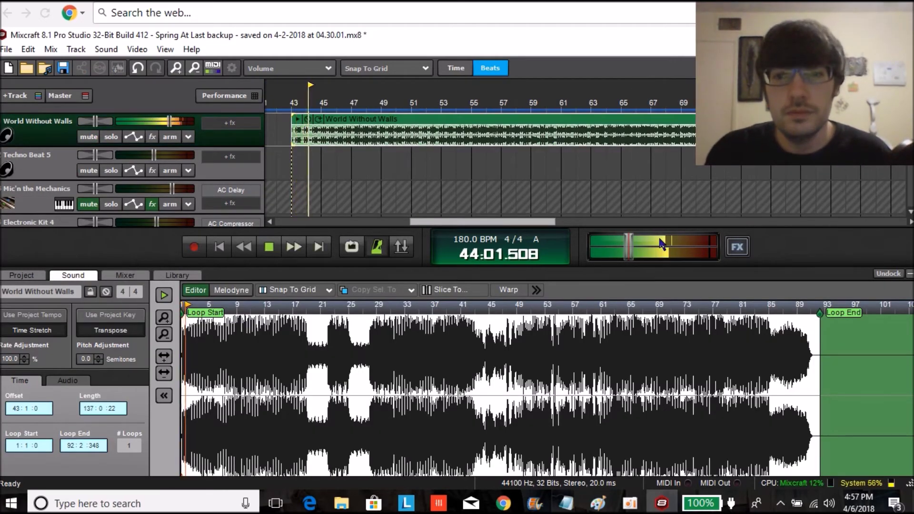
Step: Raise the master output volume slider while World Without Walls plays
drag(629, 246, 647, 246)
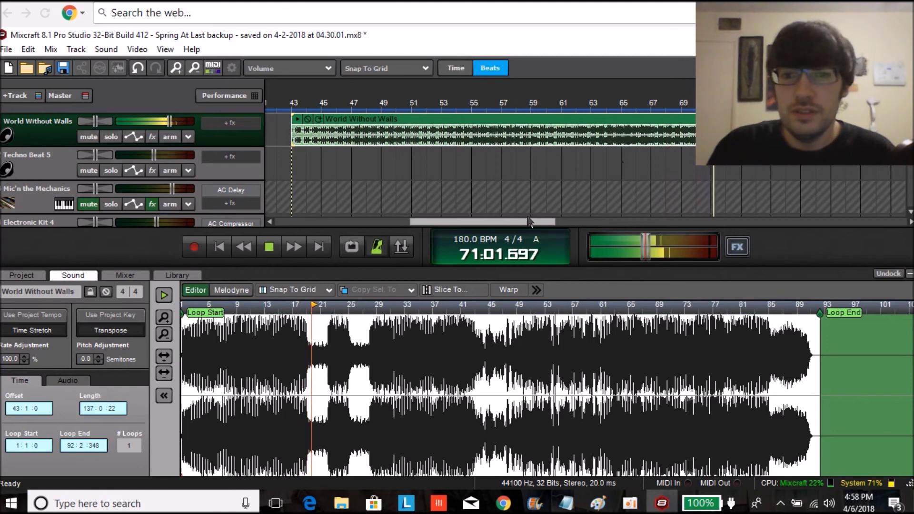
drag(541, 223, 604, 245)
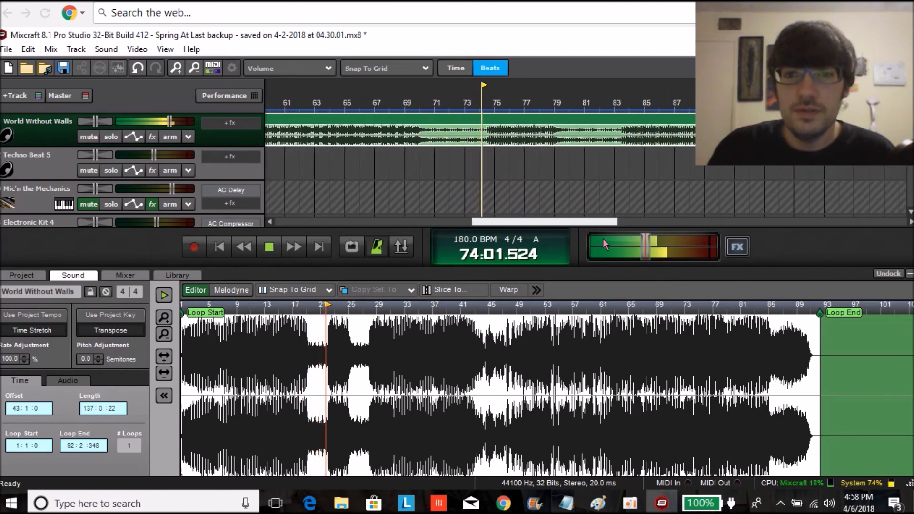
drag(603, 245, 632, 255)
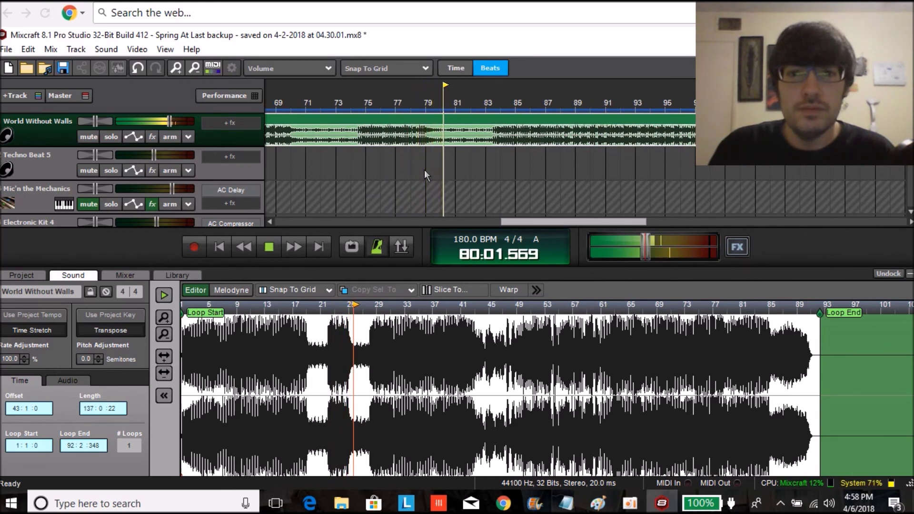
drag(585, 225, 614, 236)
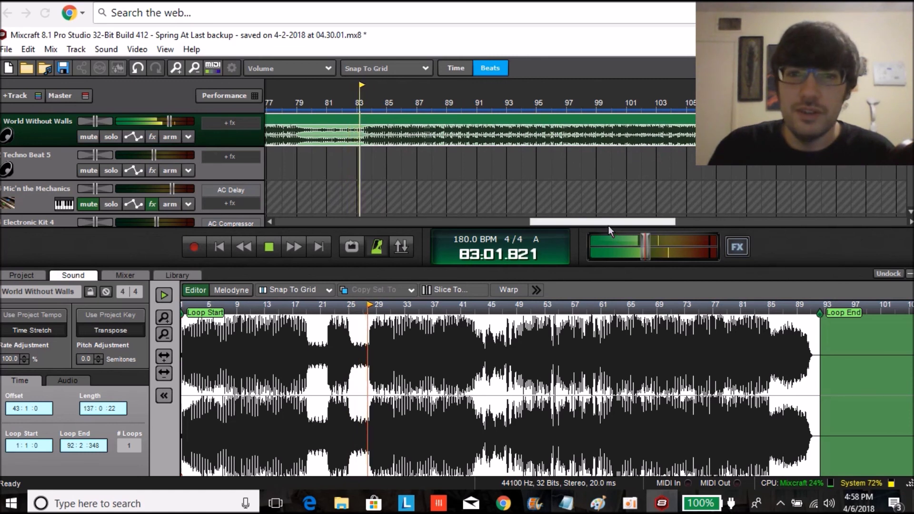
Step: Stop World Without Walls playback at about bar 84
key(space)
scroll(609, 228, up, 3)
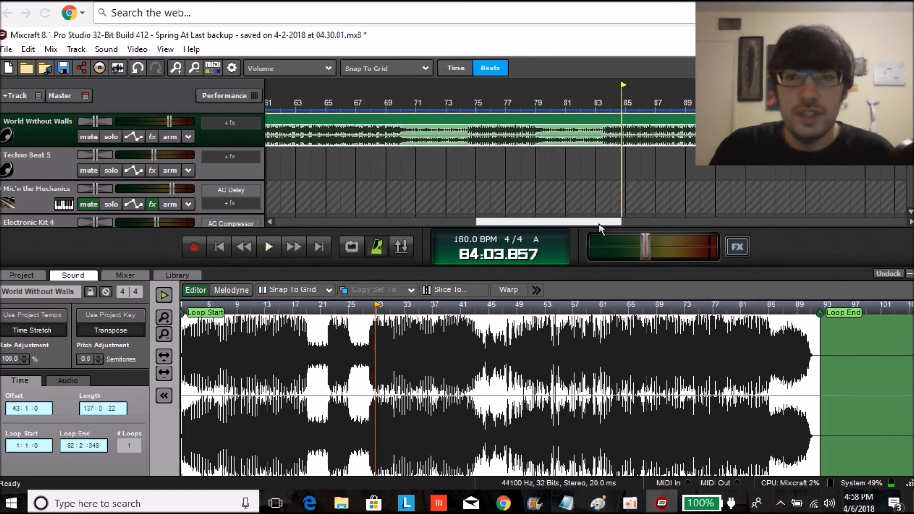